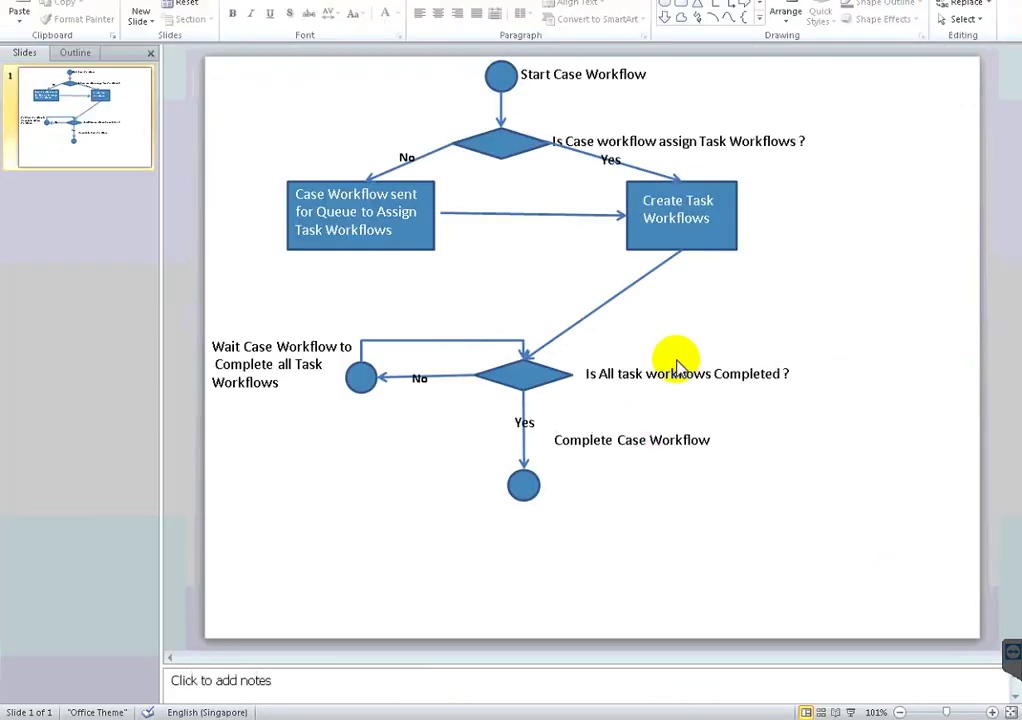
# Point out the Start Case Workflow circle and the task-completion decision diamond in the flowchart.
pyautogui.click(502, 77)
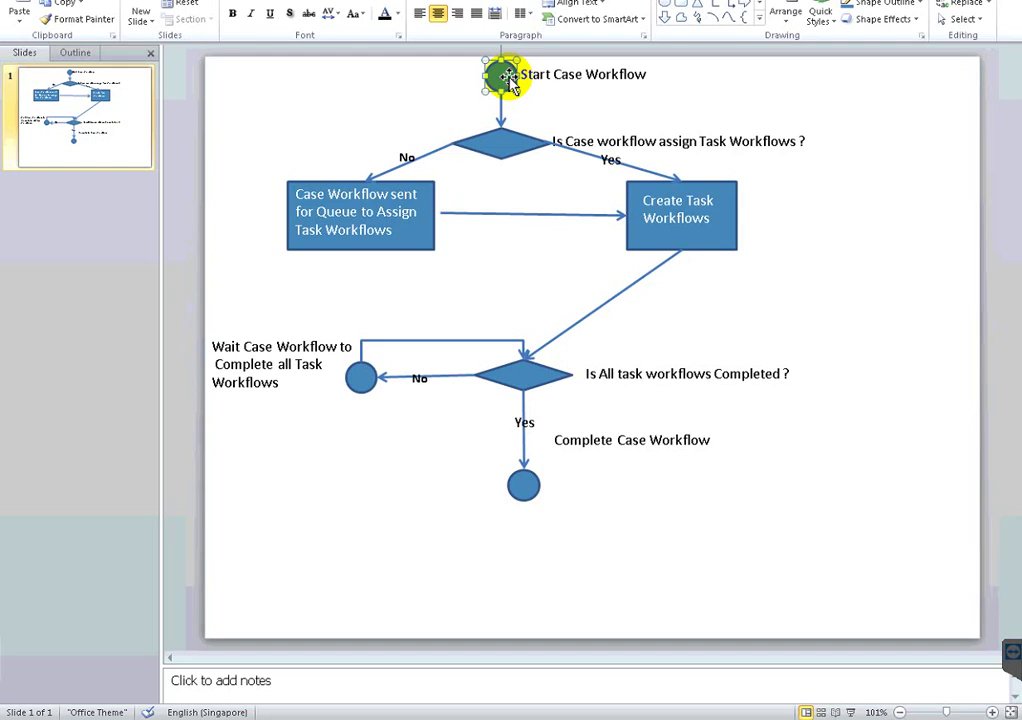
pyautogui.click(537, 375)
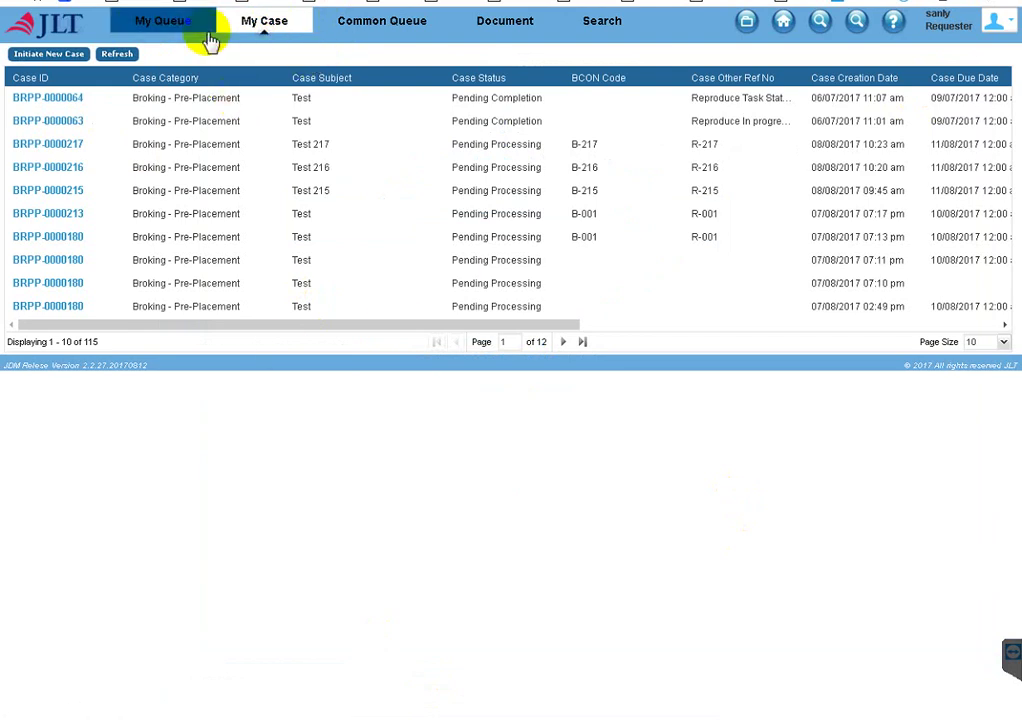
pyautogui.click(173, 24)
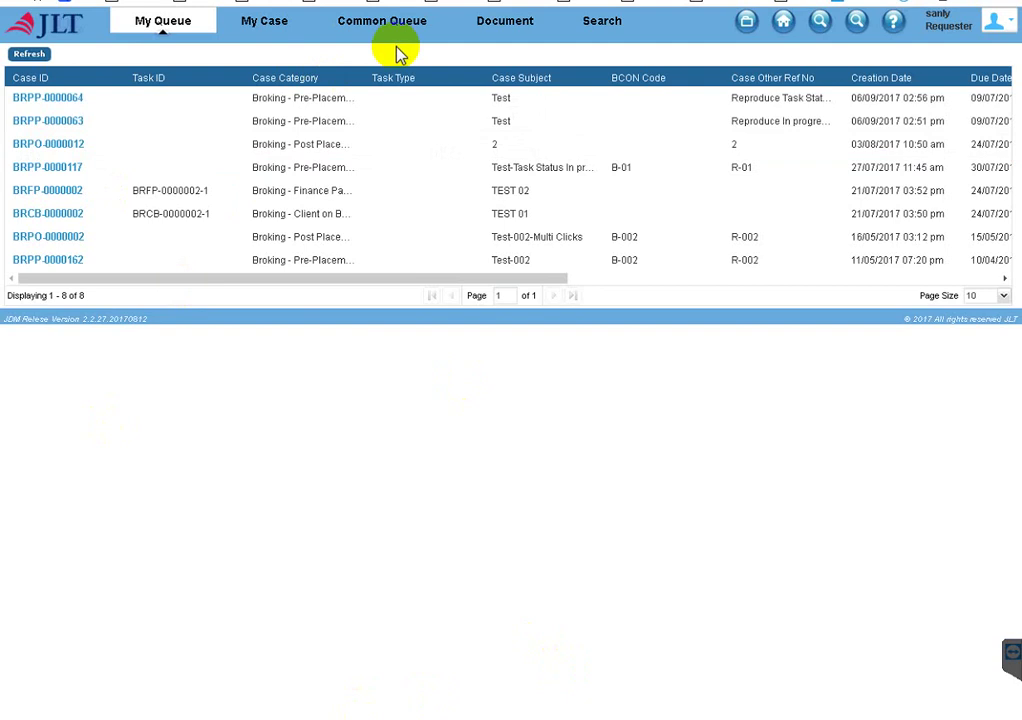
pyautogui.click(376, 24)
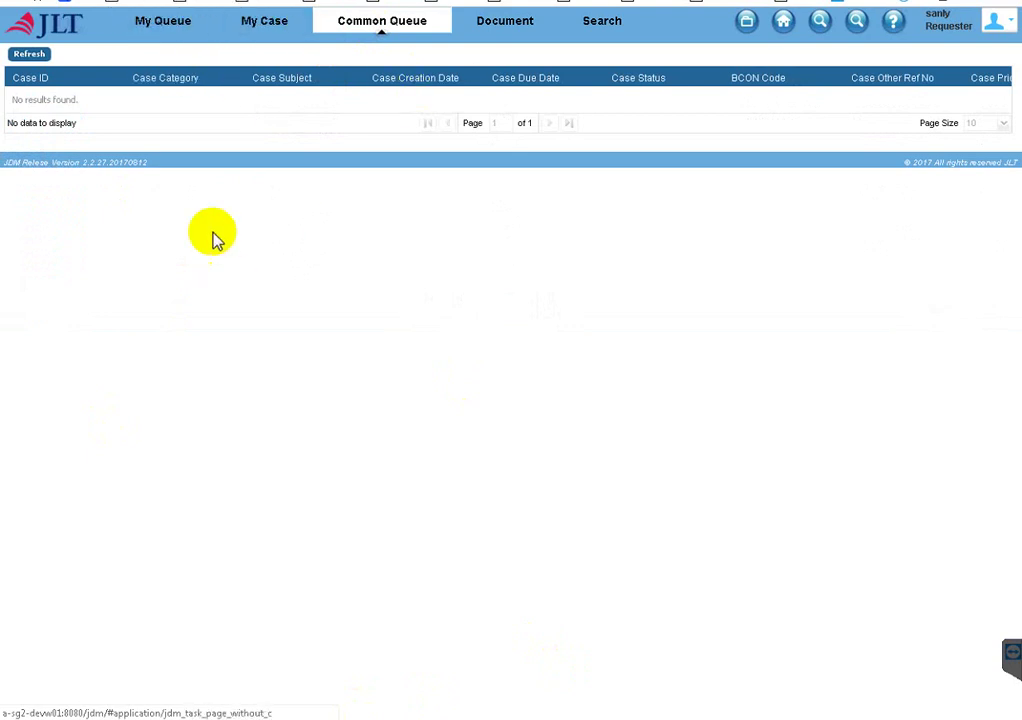
pyautogui.click(265, 27)
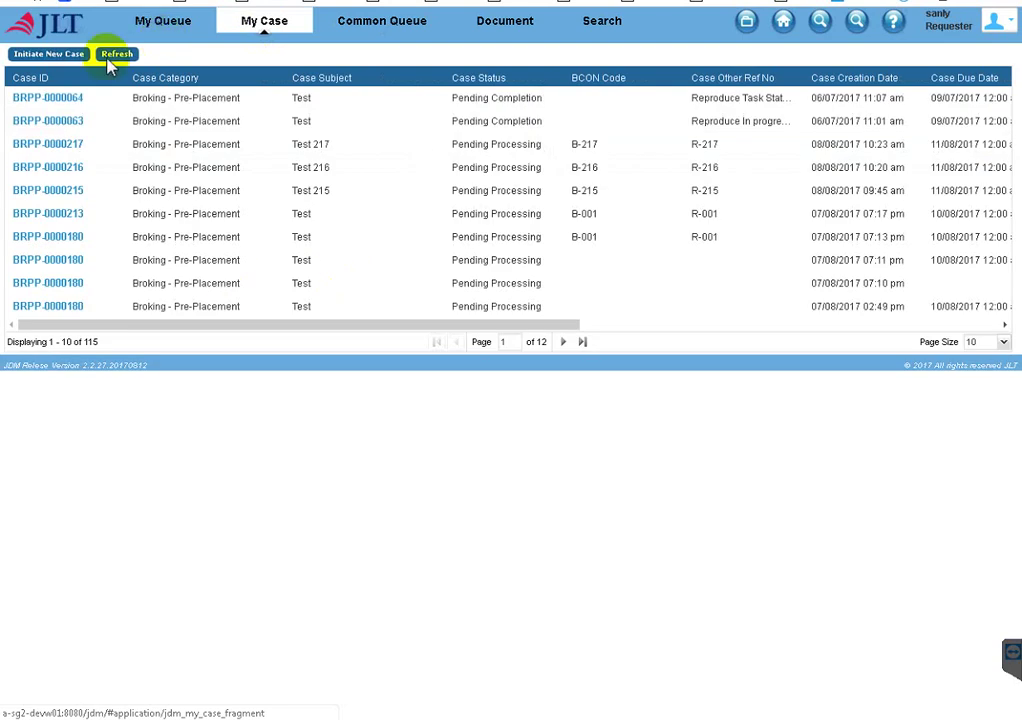
# Start a new Broking - Pre-Placement case addressed to the g_sg ssc1 group.
pyautogui.click(53, 58)
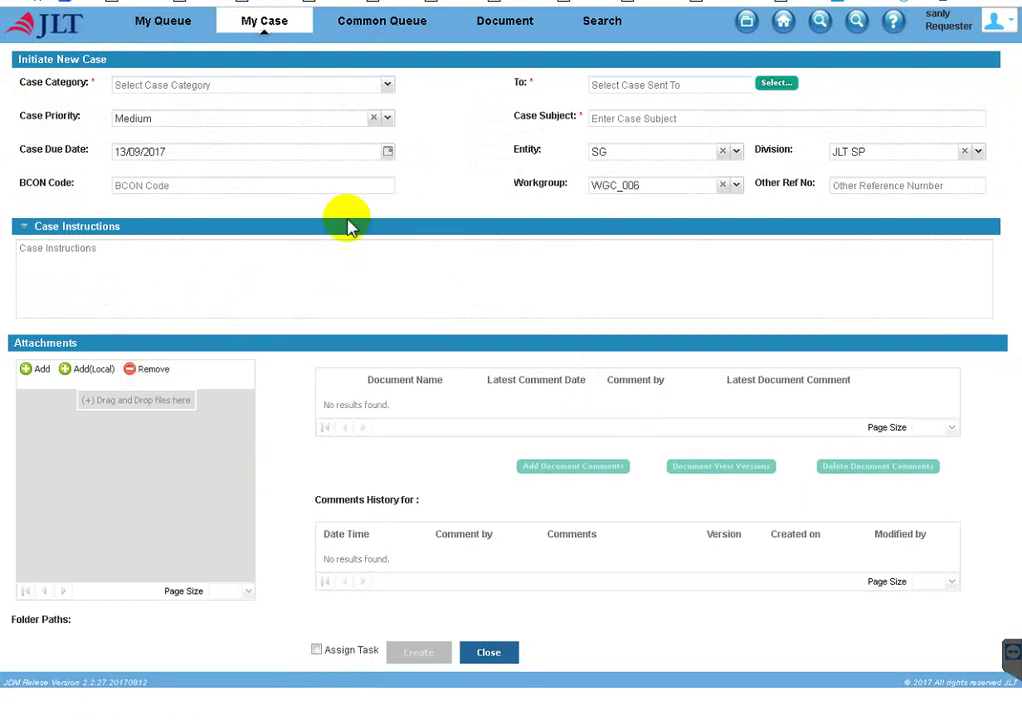
pyautogui.click(387, 85)
pyautogui.click(195, 102)
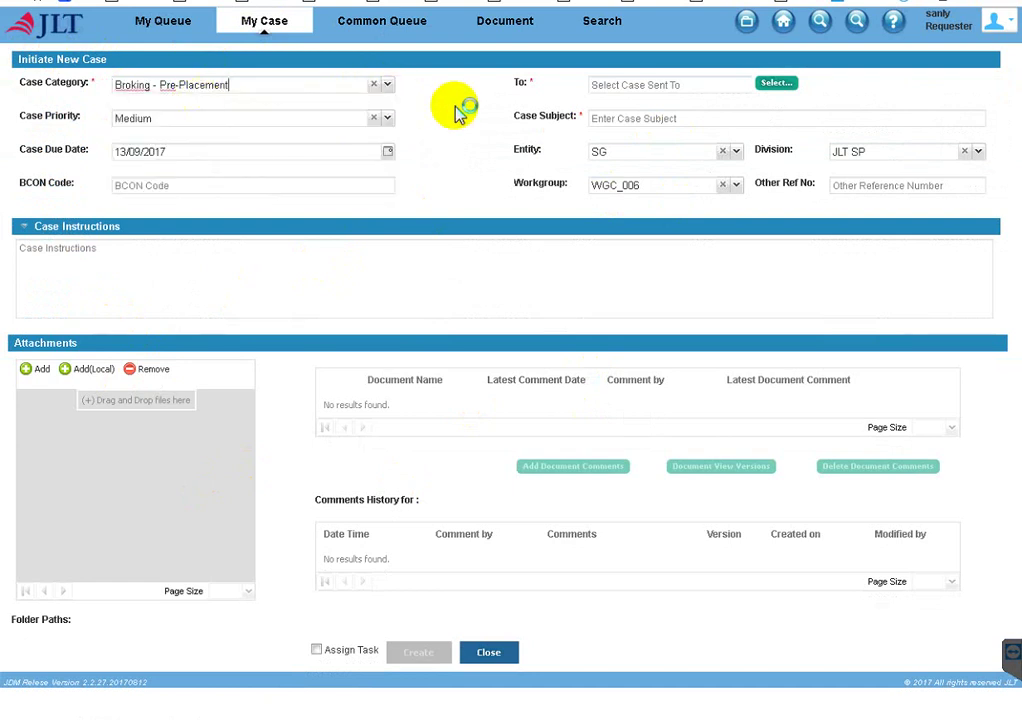
pyautogui.click(778, 85)
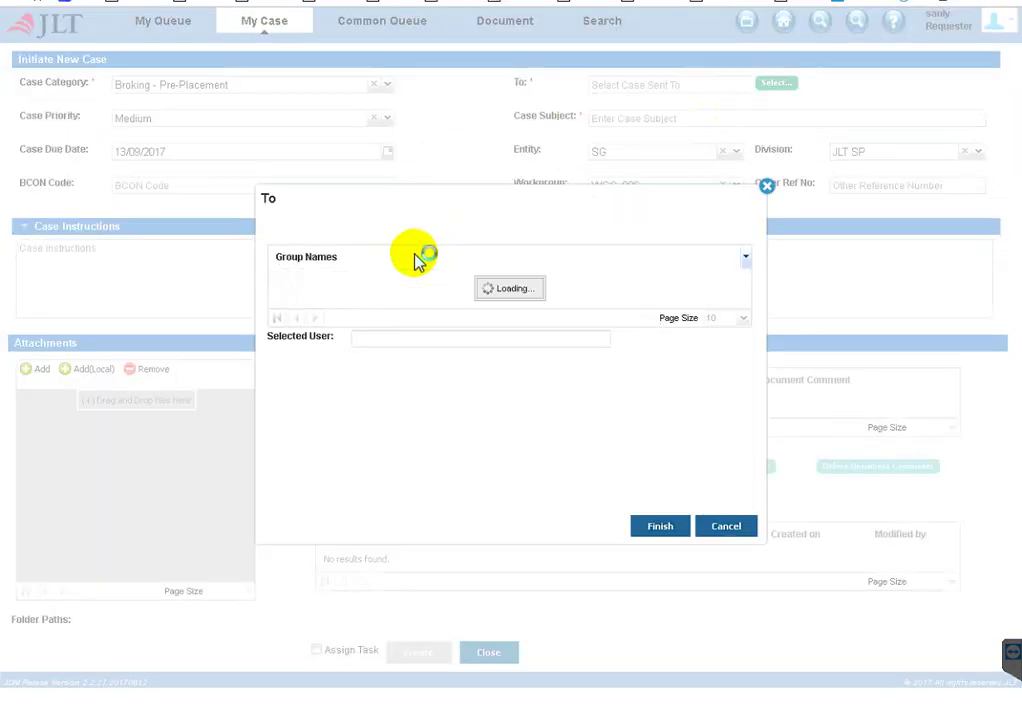
pyautogui.click(306, 282)
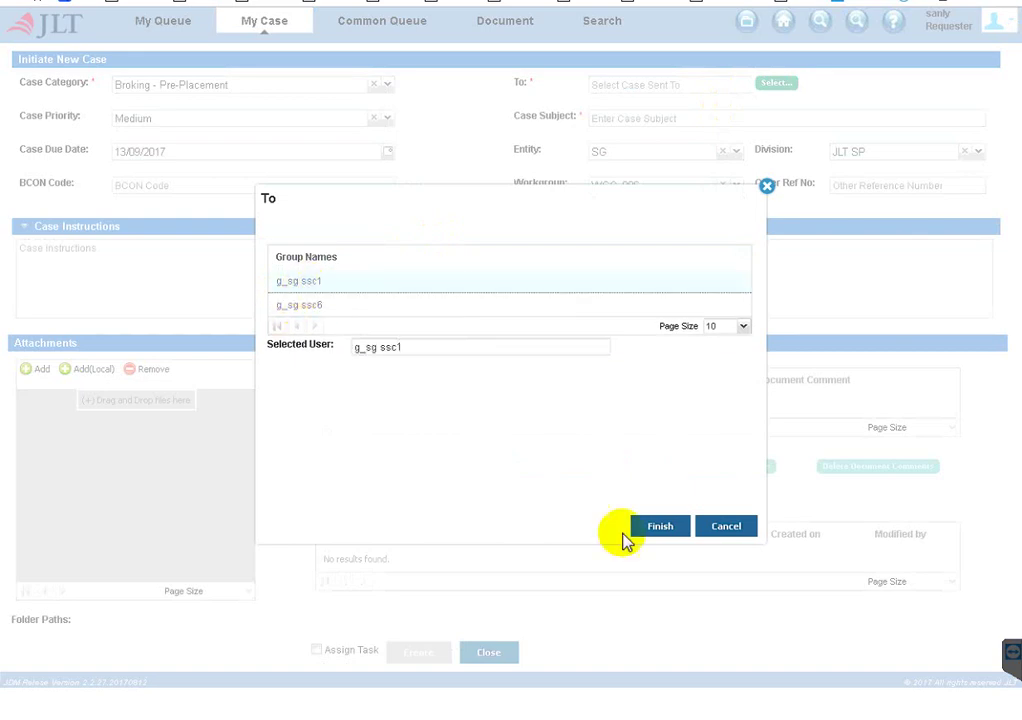
pyautogui.click(660, 530)
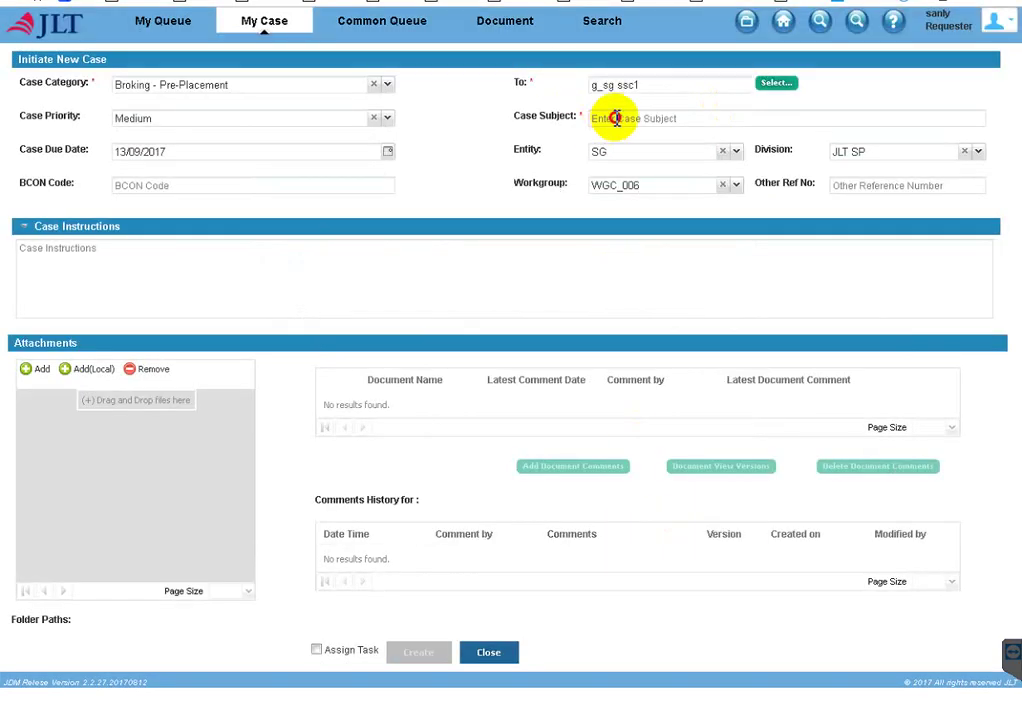
# Enter subject Test-Case, BCON code B001, other ref R-001 and instructions Test-Case.
pyautogui.click(617, 118)
pyautogui.write('Test-')
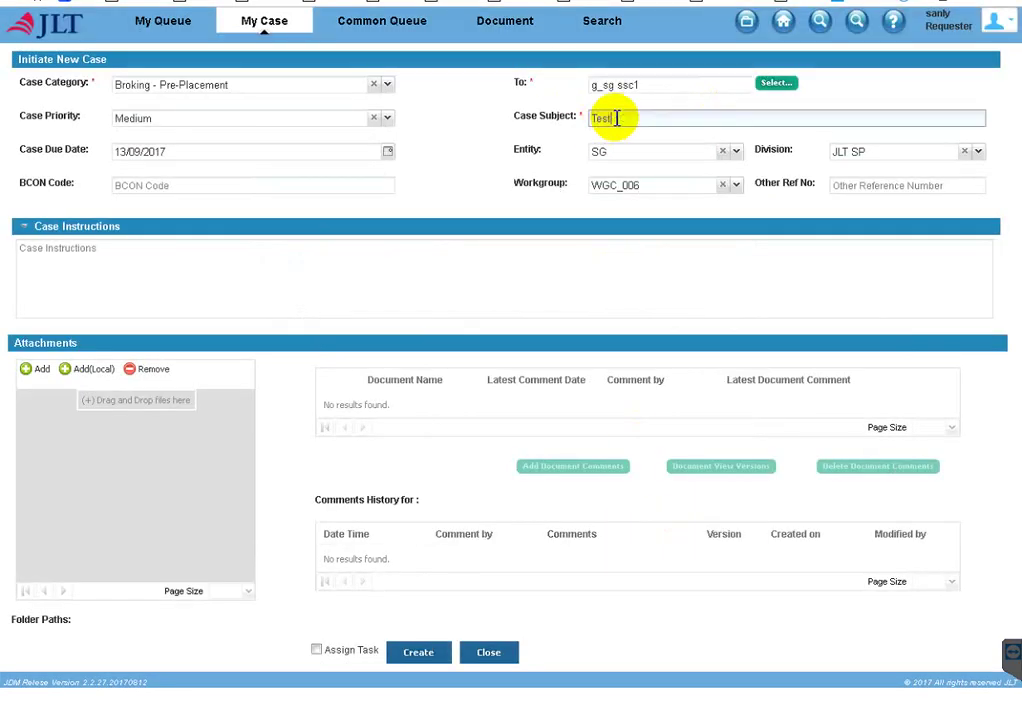
pyautogui.write('Case')
pyautogui.click(258, 186)
pyautogui.write('B')
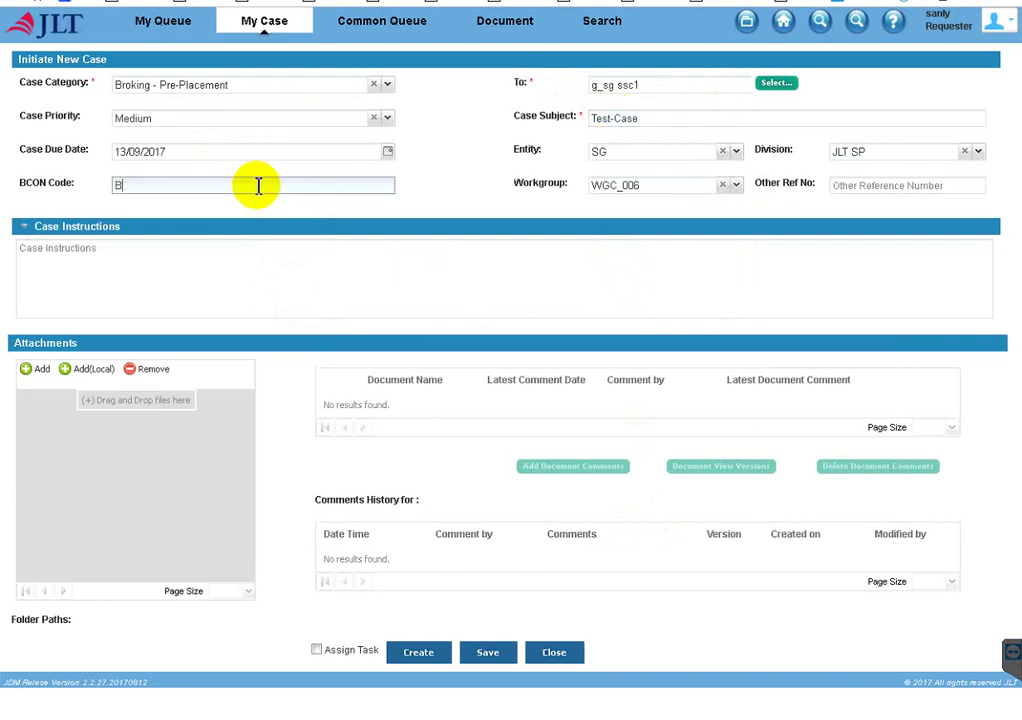
pyautogui.write('001')
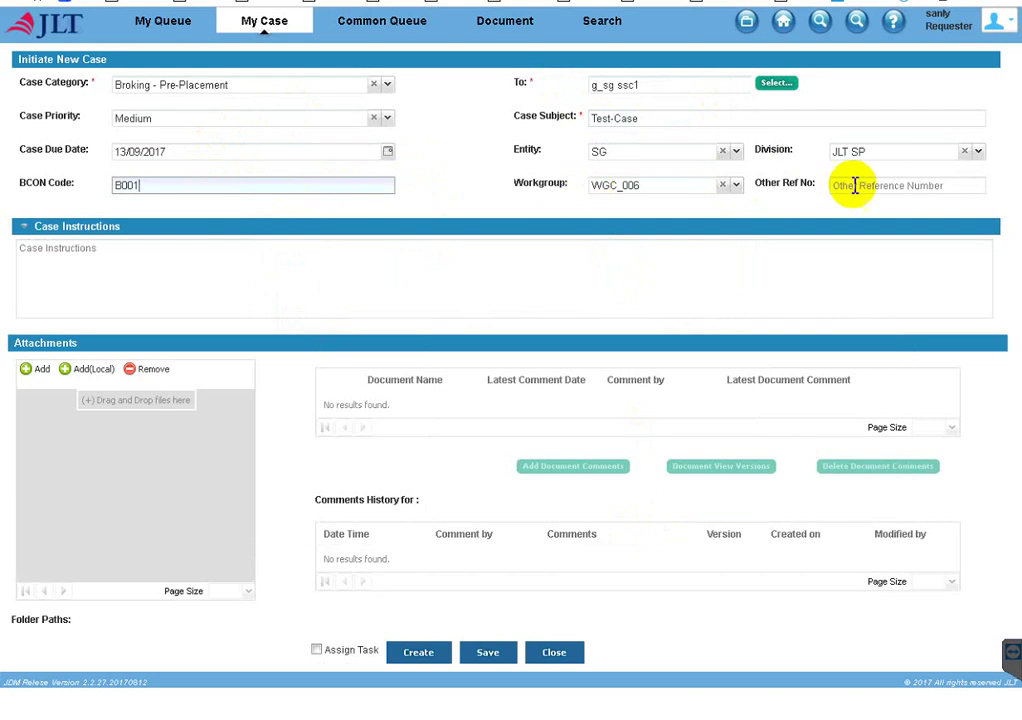
pyautogui.click(863, 185)
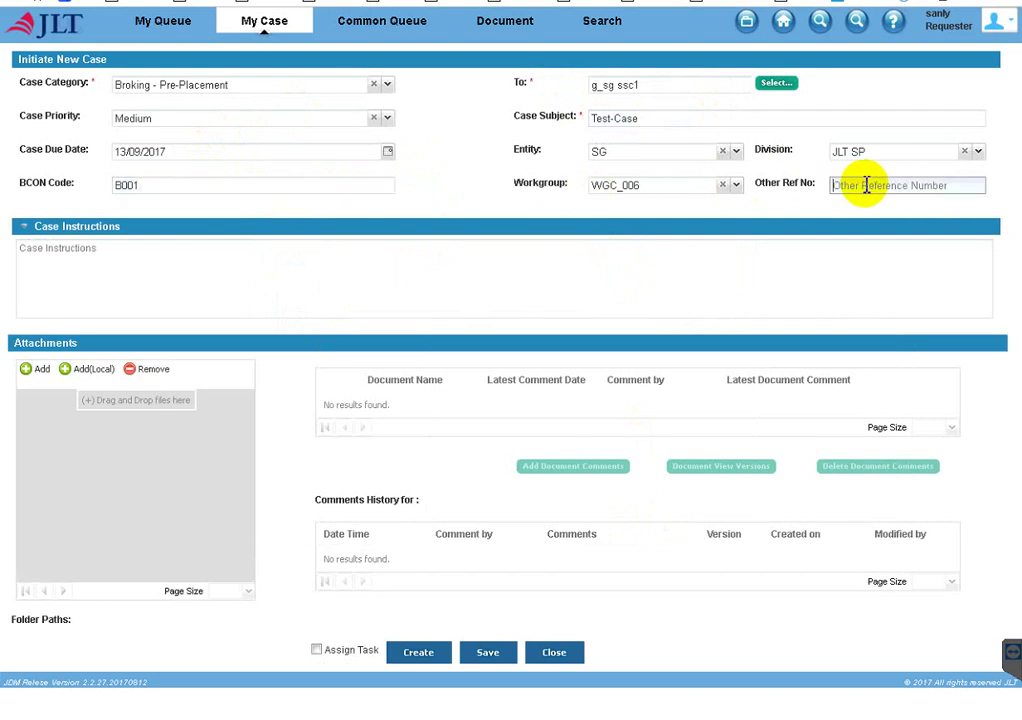
pyautogui.write('R-001')
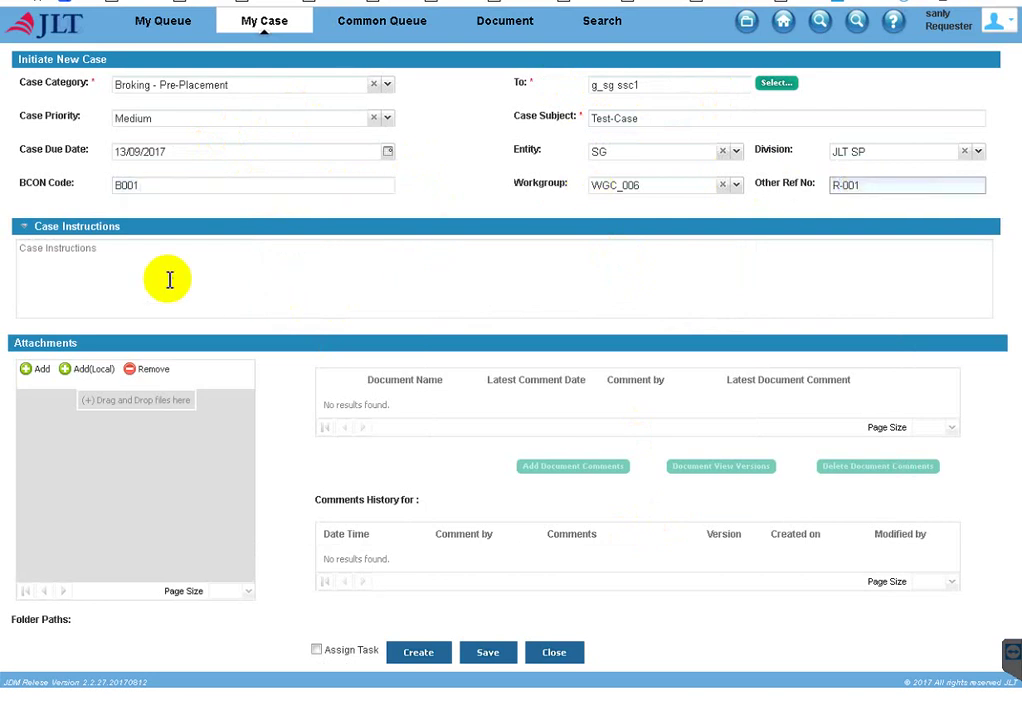
pyautogui.click(169, 280)
pyautogui.write('Te')
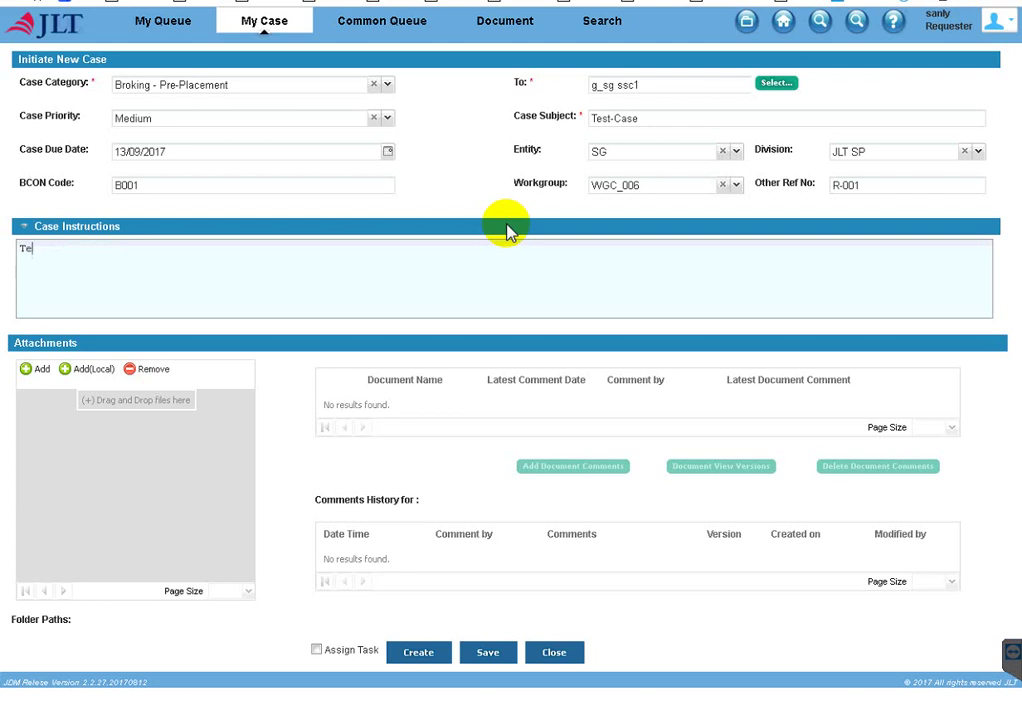
pyautogui.write('st-Case')
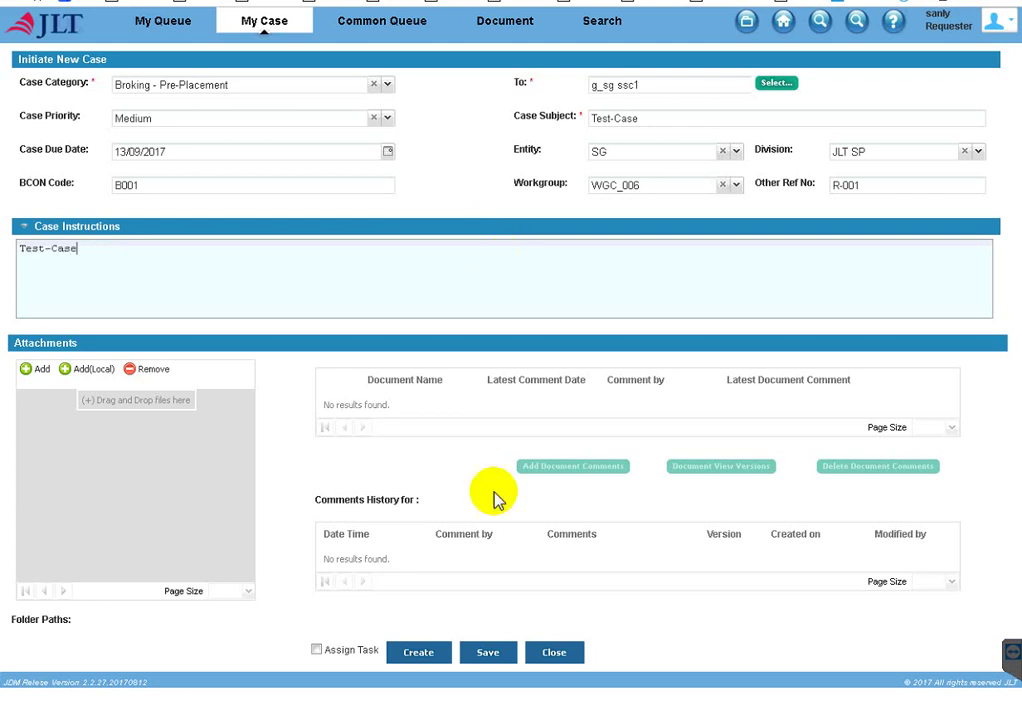
pyautogui.click(92, 369)
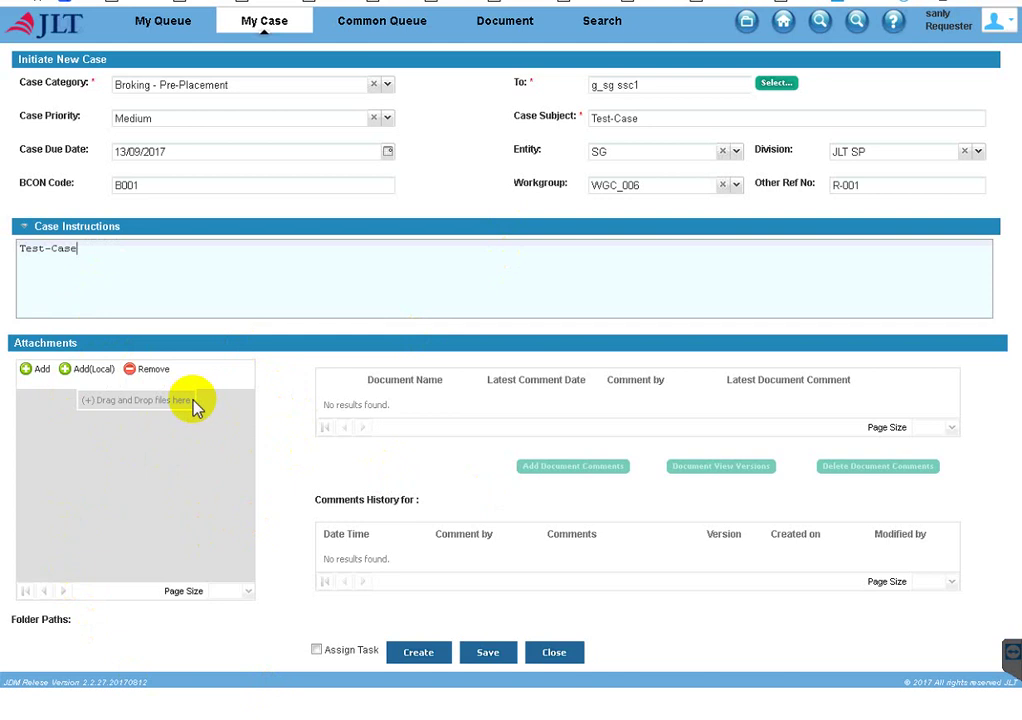
# Attach the local file Workflow Template to refer paused activites.pdf.
pyautogui.click(84, 372)
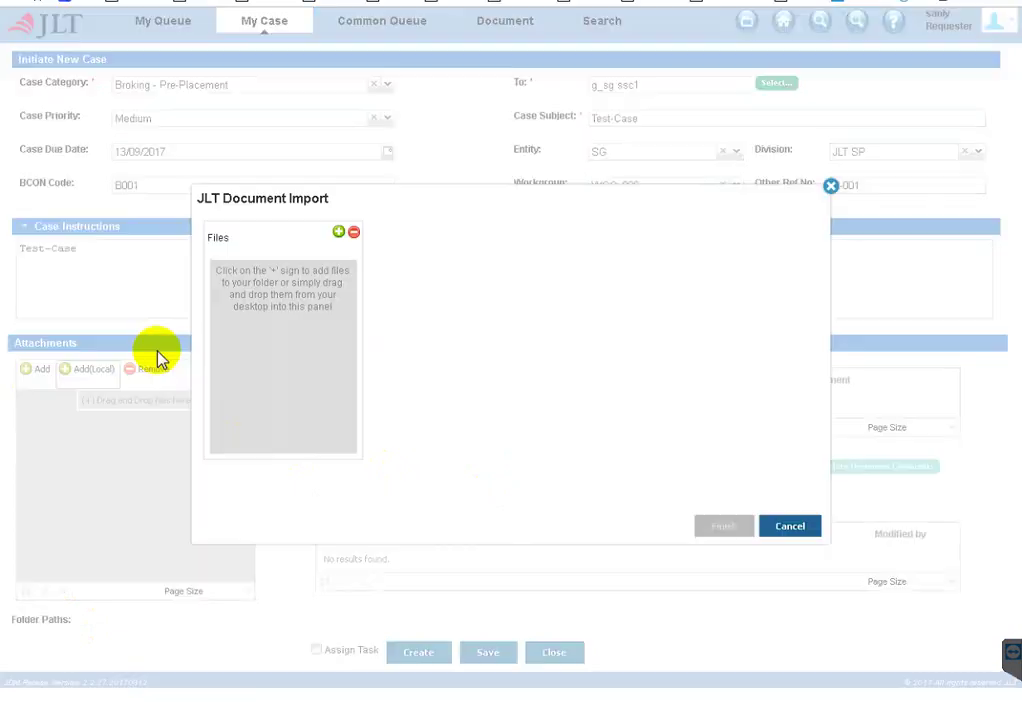
pyautogui.click(339, 232)
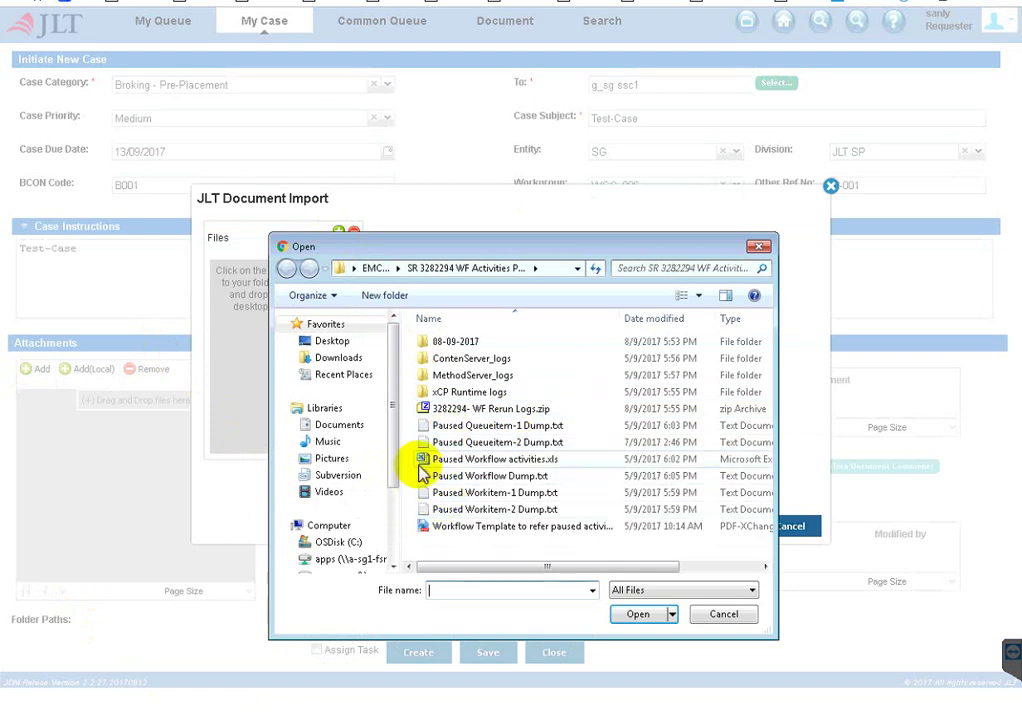
pyautogui.click(458, 528)
pyautogui.click(640, 614)
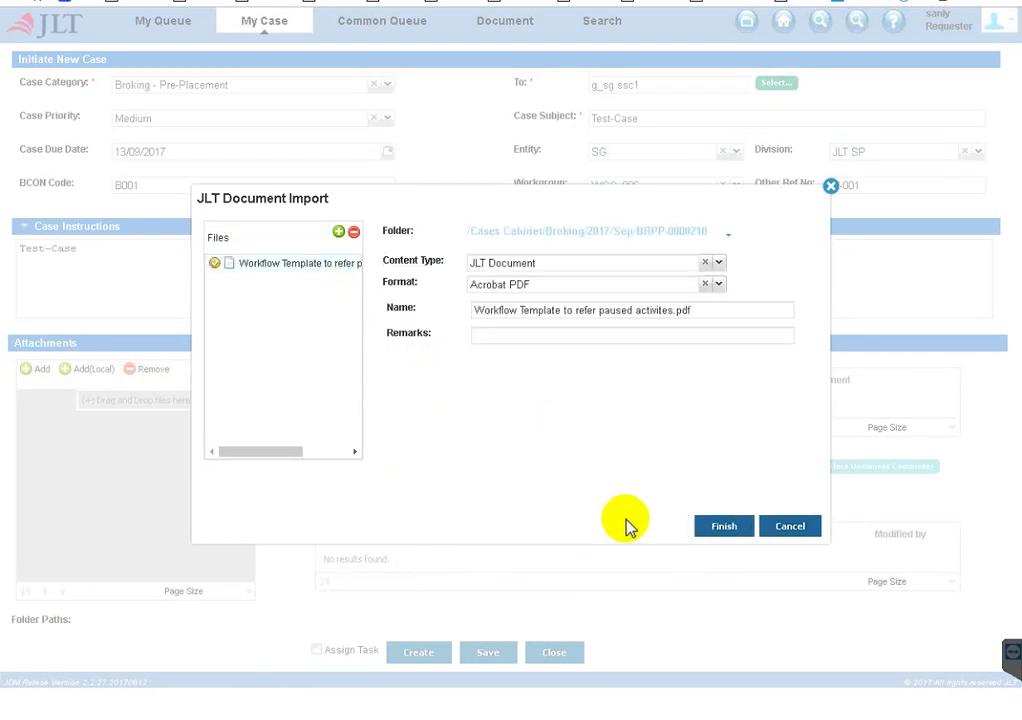
pyautogui.click(726, 525)
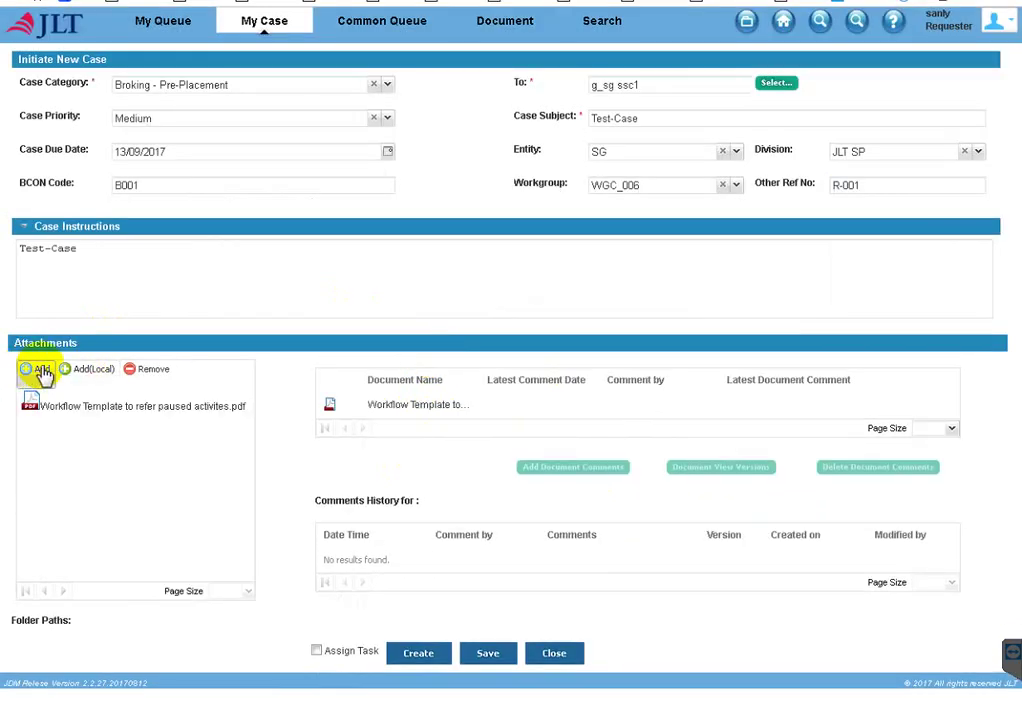
# Attach REST Import Doc-003.pdf from JLTDemo > Demo Folder 10 in the repository.
pyautogui.click(40, 370)
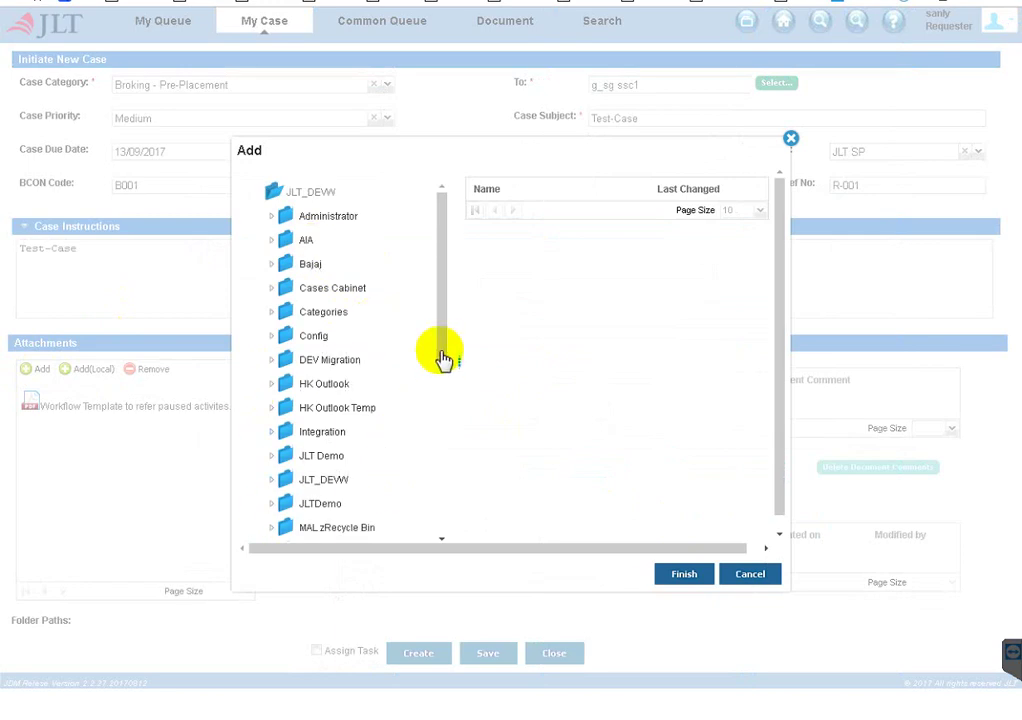
pyautogui.moveTo(440, 357); pyautogui.dragTo(449, 433)
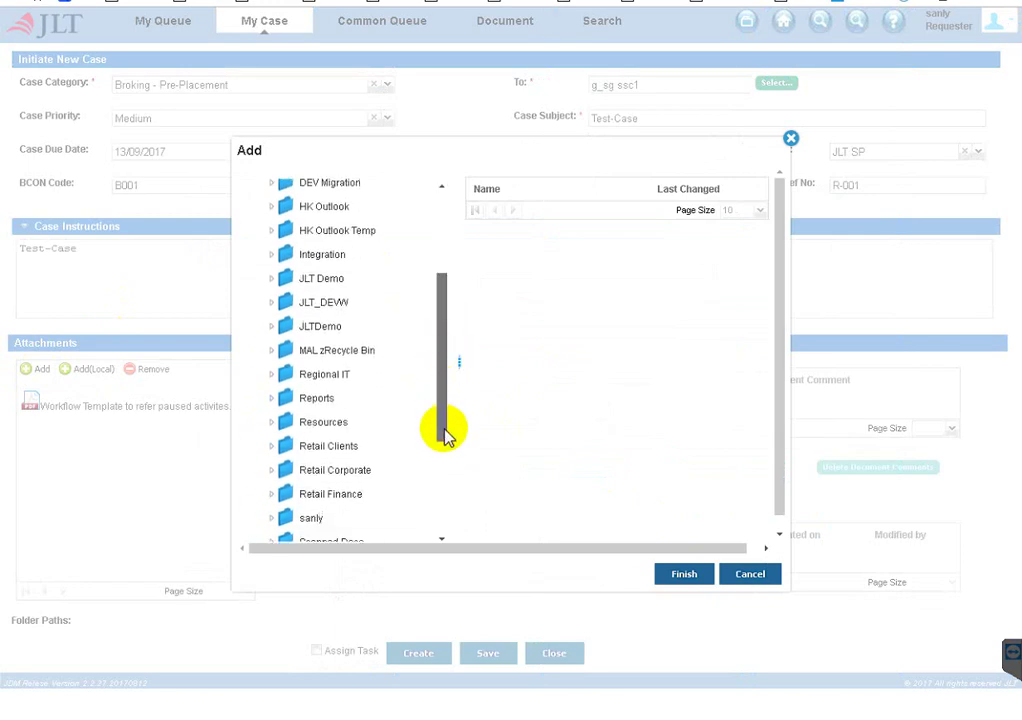
pyautogui.click(270, 325)
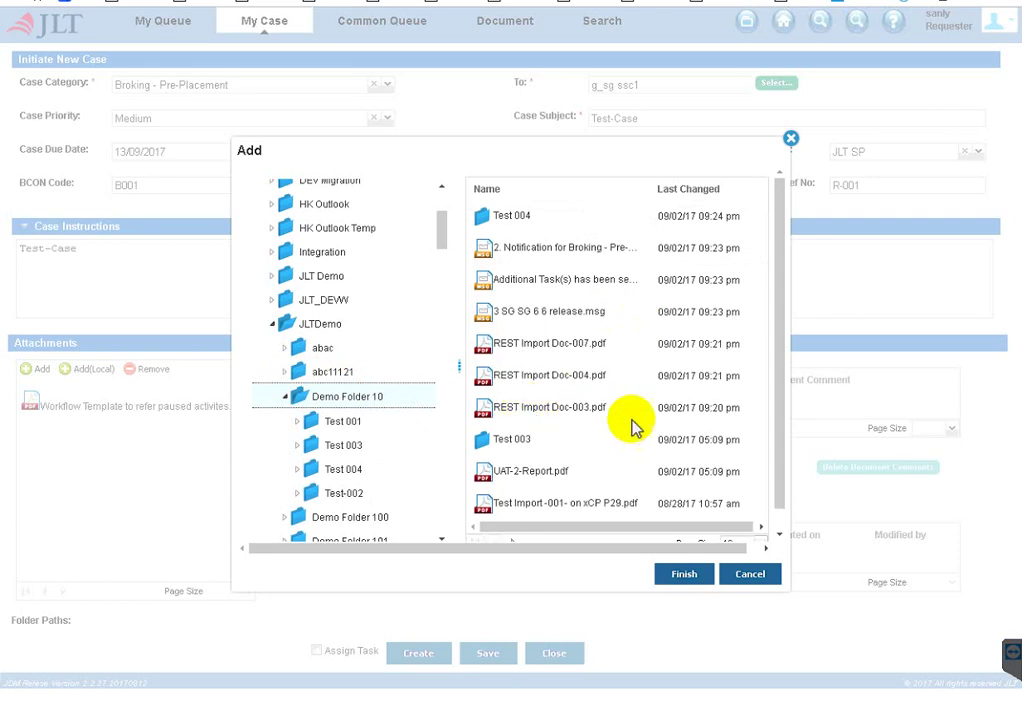
pyautogui.click(601, 412)
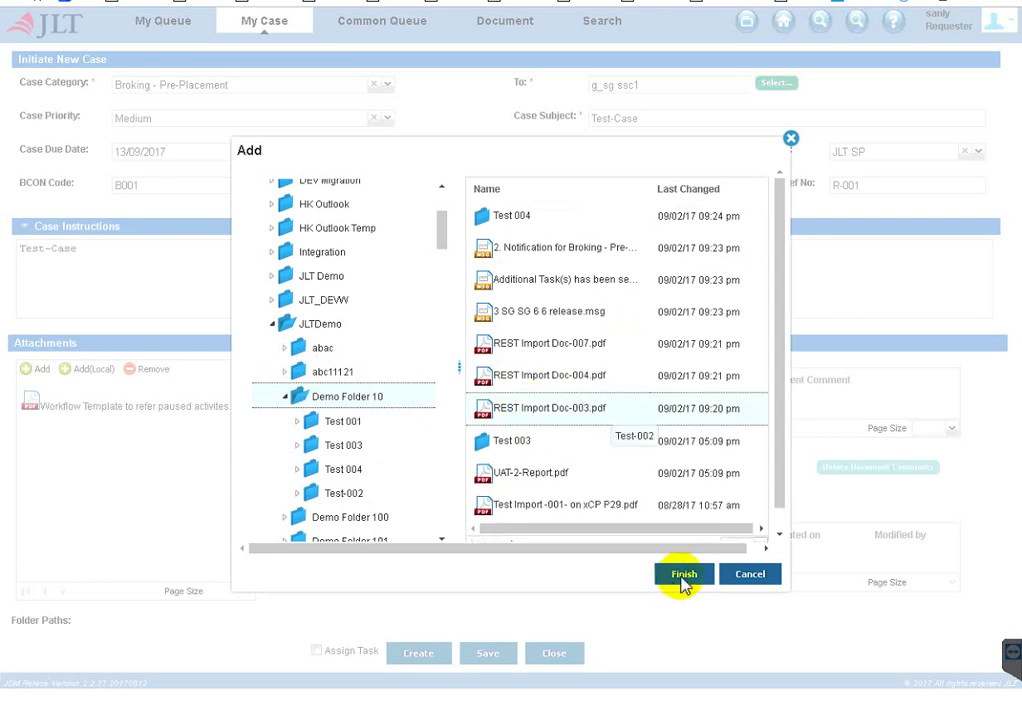
pyautogui.click(686, 576)
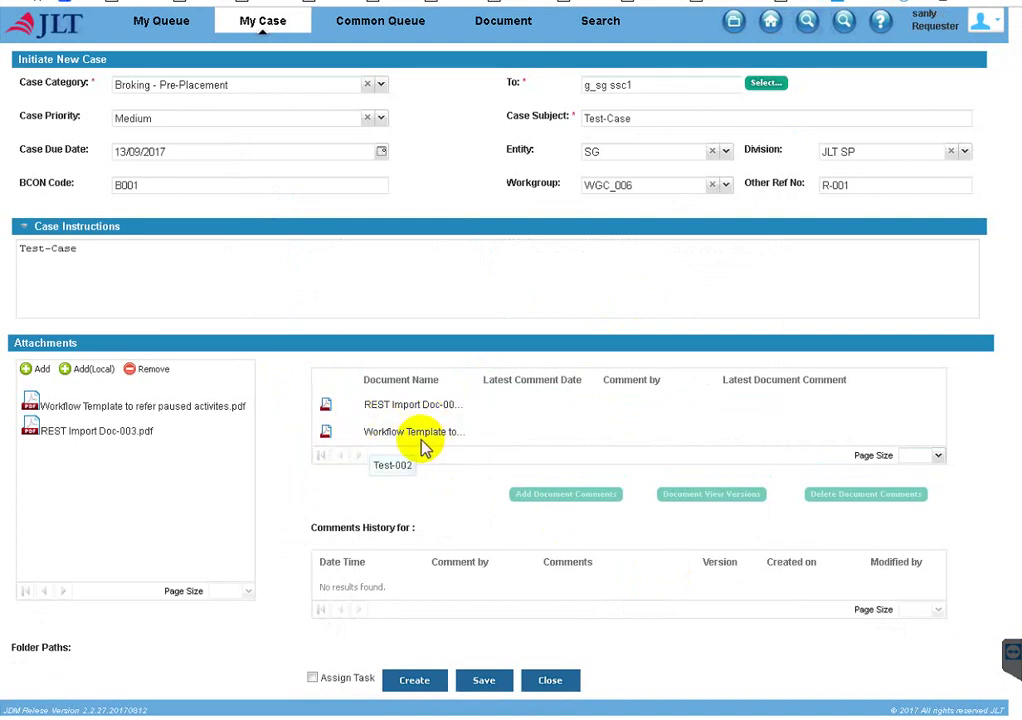
# Add the comment 'Test Comment' to the REST Import Doc-003 attachment.
pyautogui.click(477, 408)
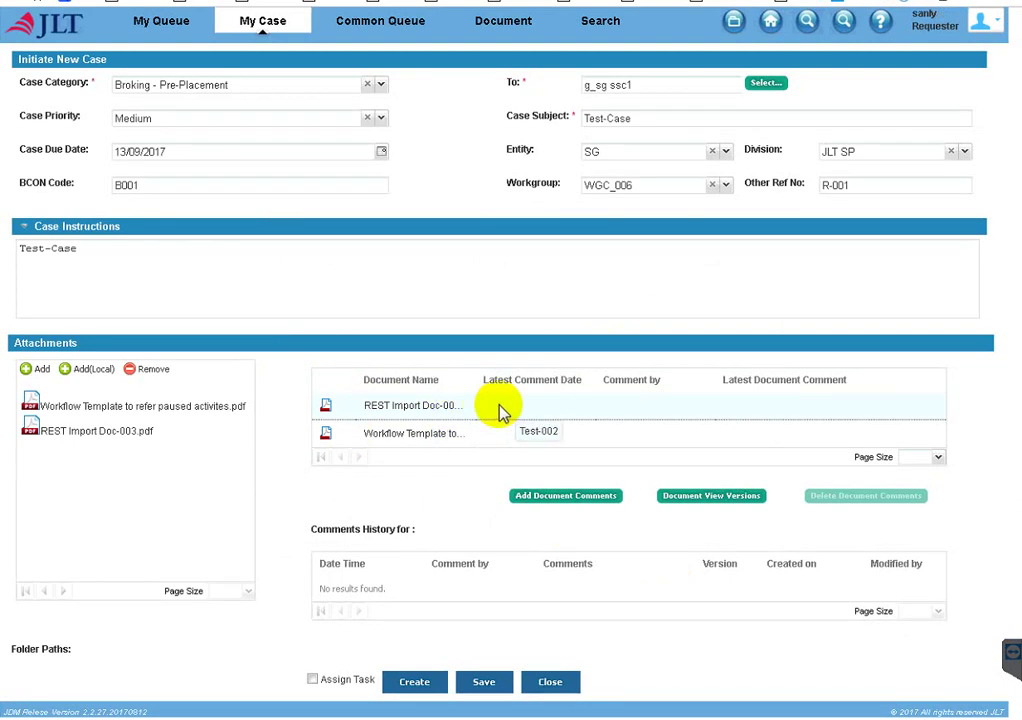
pyautogui.click(567, 497)
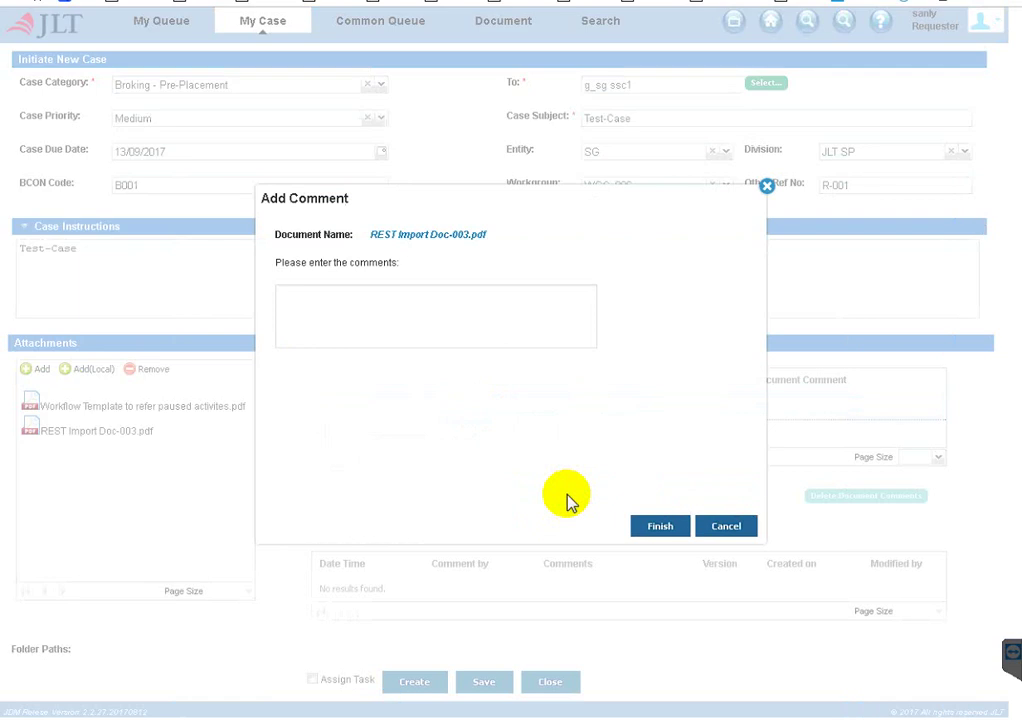
pyautogui.click(313, 307)
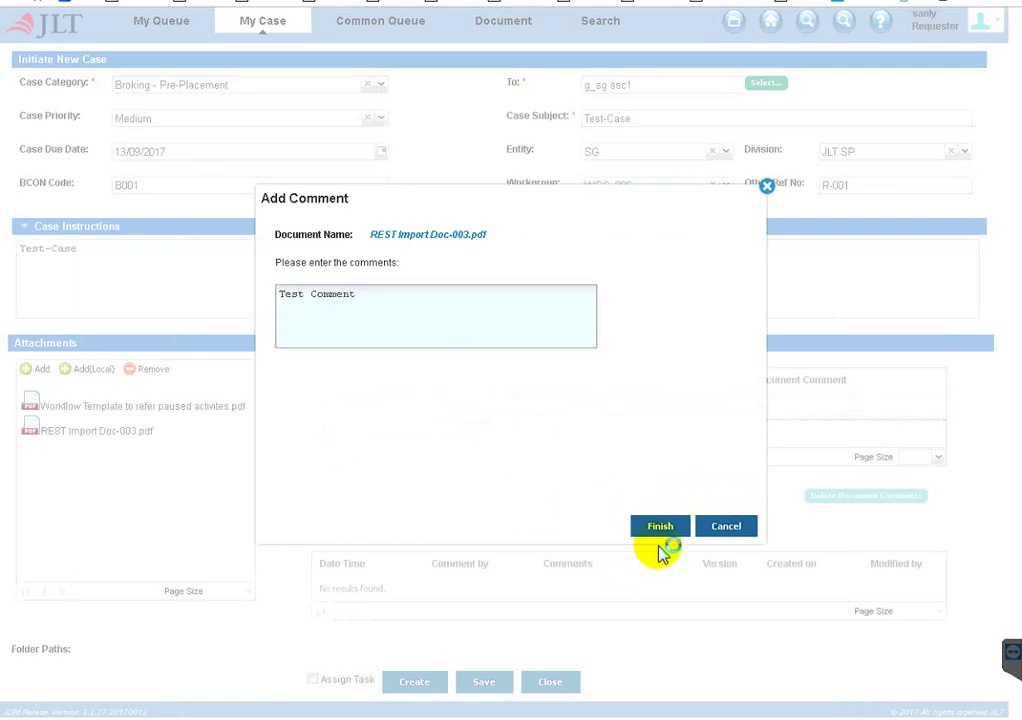
pyautogui.click(660, 527)
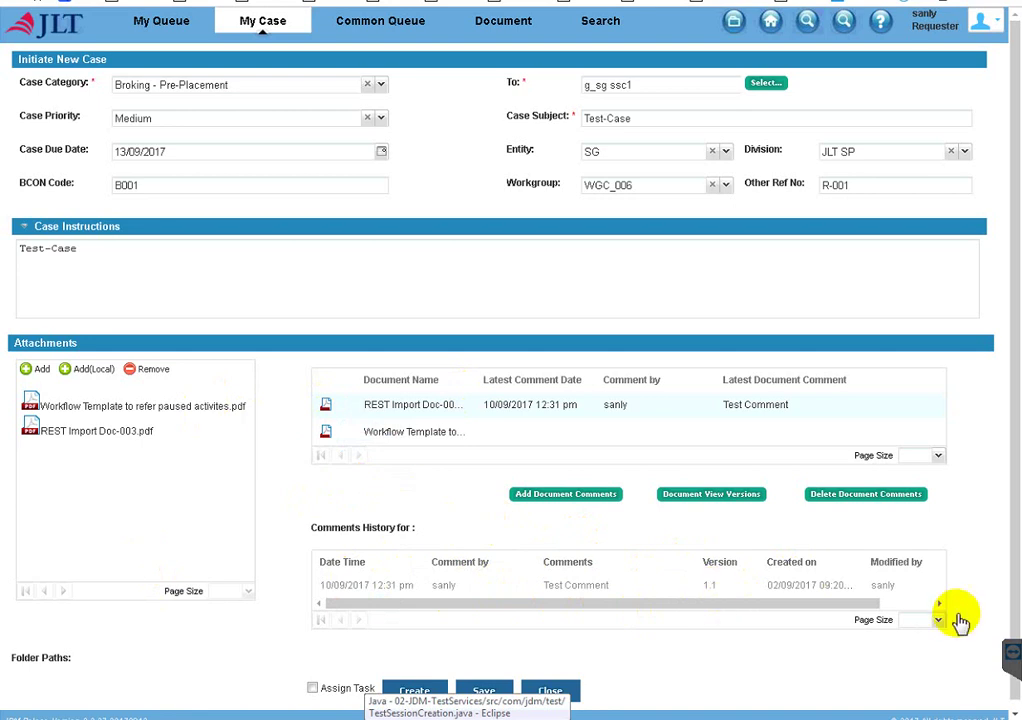
# Create the Test-Case case from the bottom of the Initiate New Case form.
pyautogui.scroll(-1, 1013, 548)
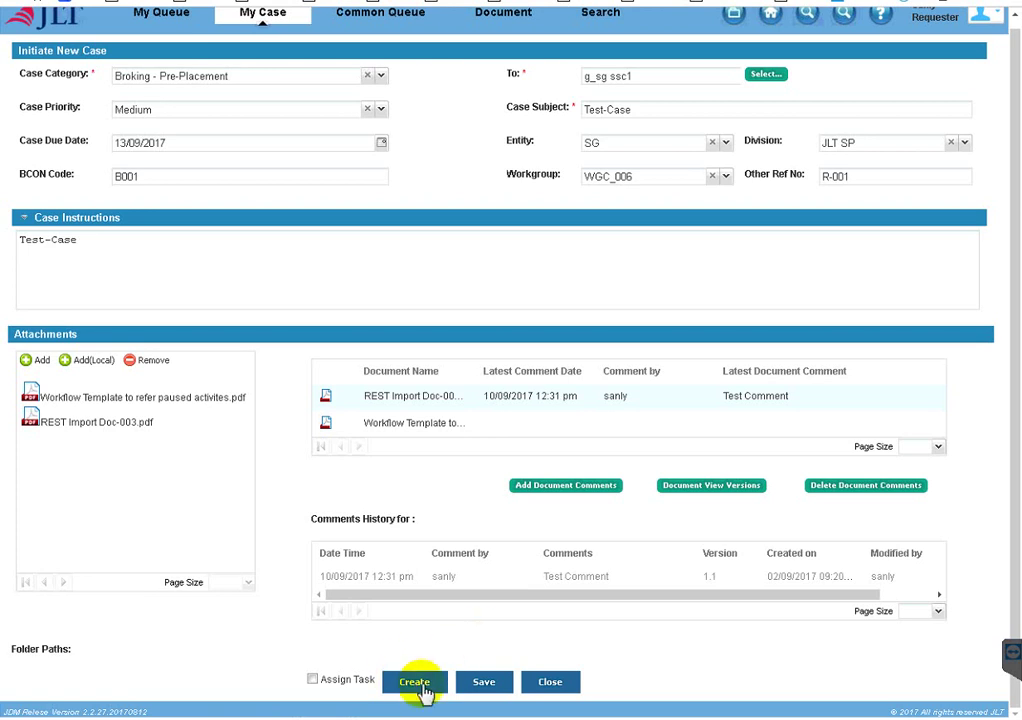
pyautogui.click(422, 684)
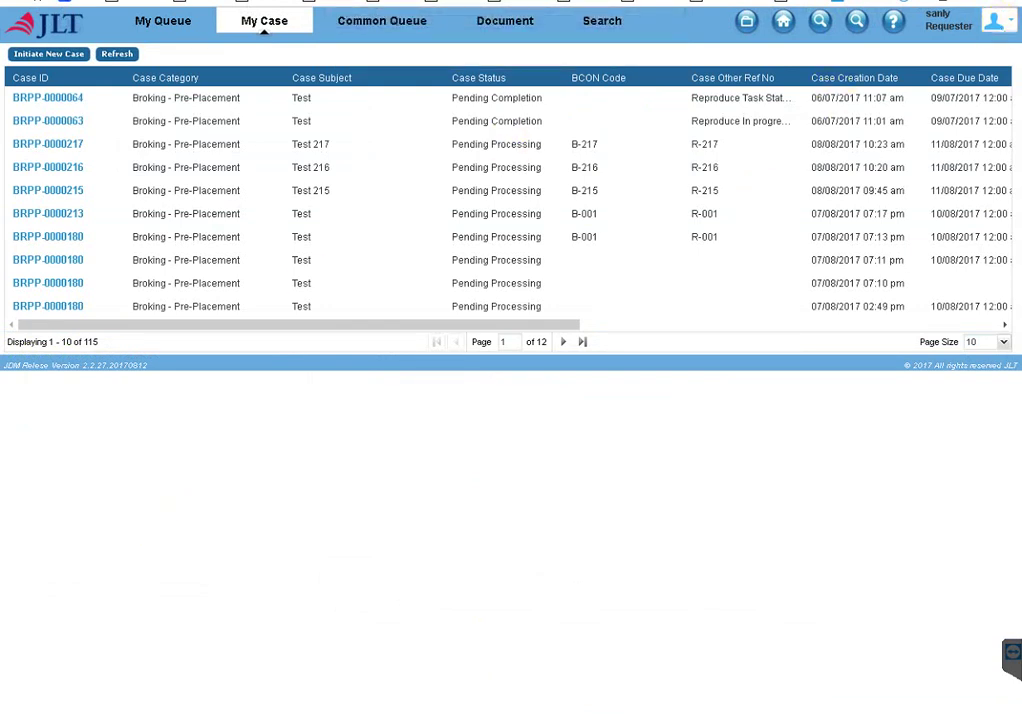
# Sign out of the requester account and sign in with the team lead's username and password.
pyautogui.click(1003, 26)
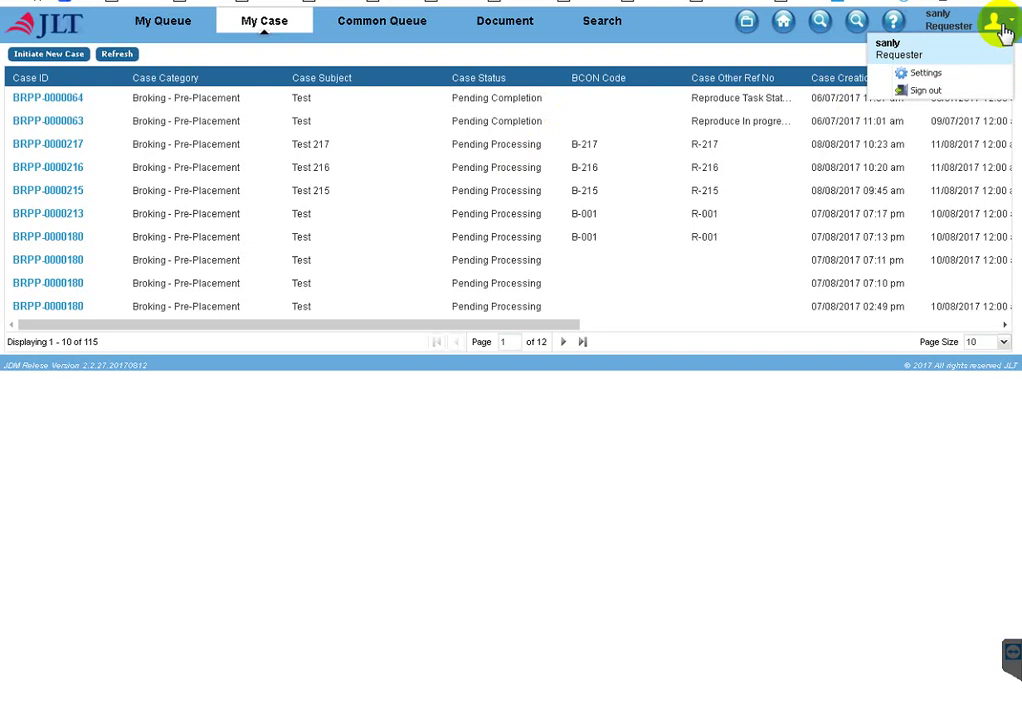
pyautogui.click(918, 92)
pyautogui.click(454, 165)
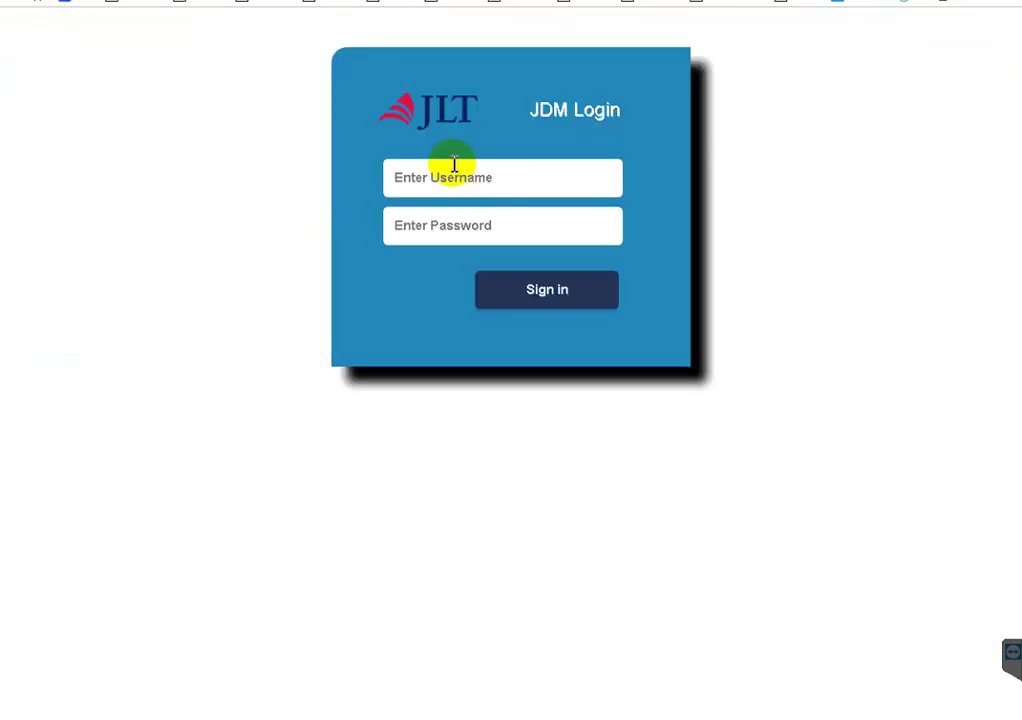
pyautogui.write('anan***')
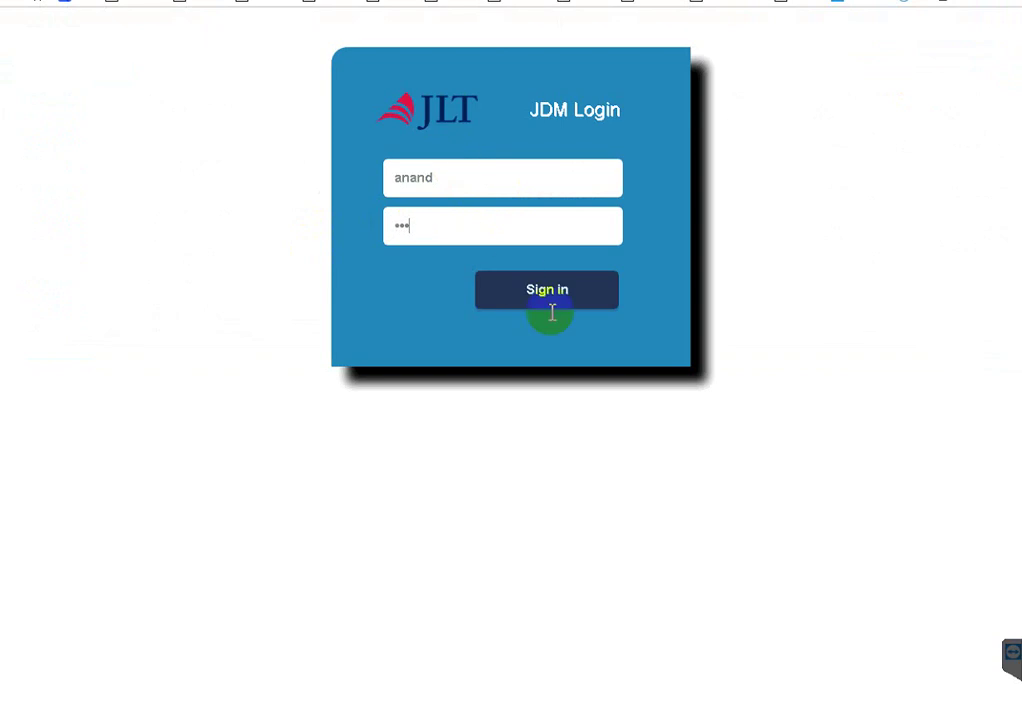
pyautogui.click(566, 289)
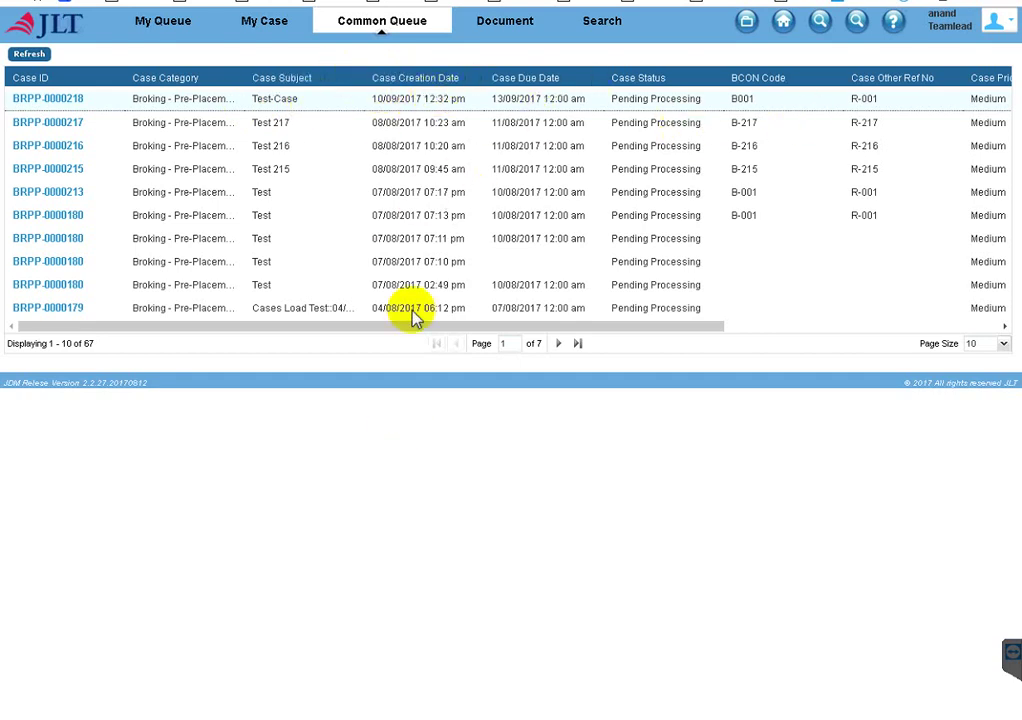
# Open case BRPP-0000218 from the Common Queue and acquire it for the team lead.
pyautogui.moveTo(478, 327); pyautogui.dragTo(230, 299)
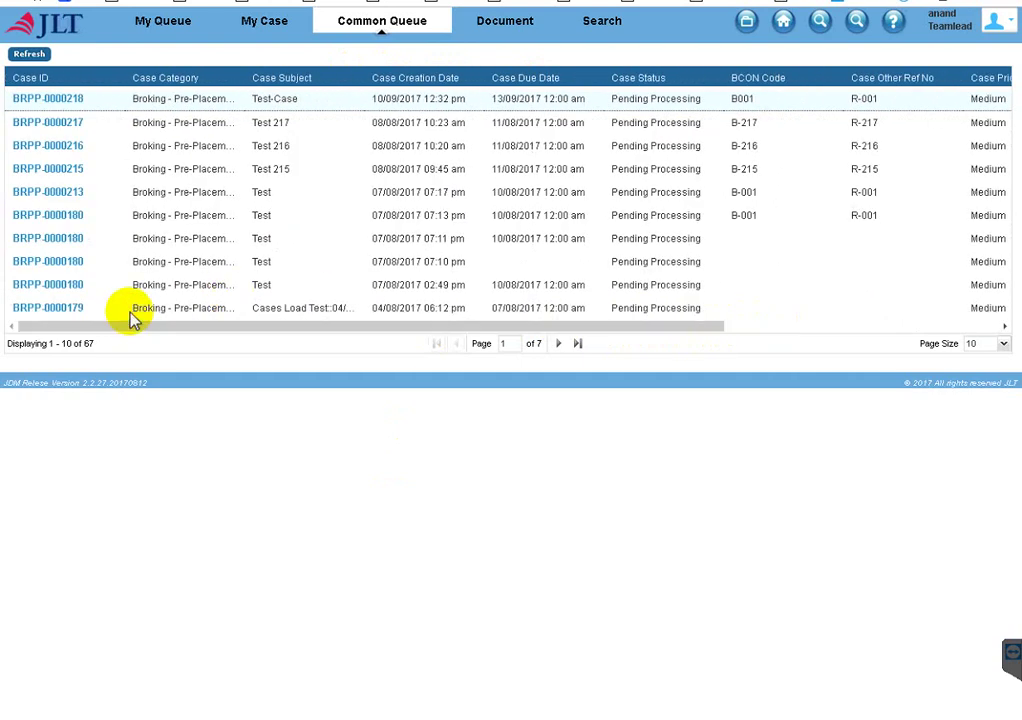
pyautogui.click(64, 100)
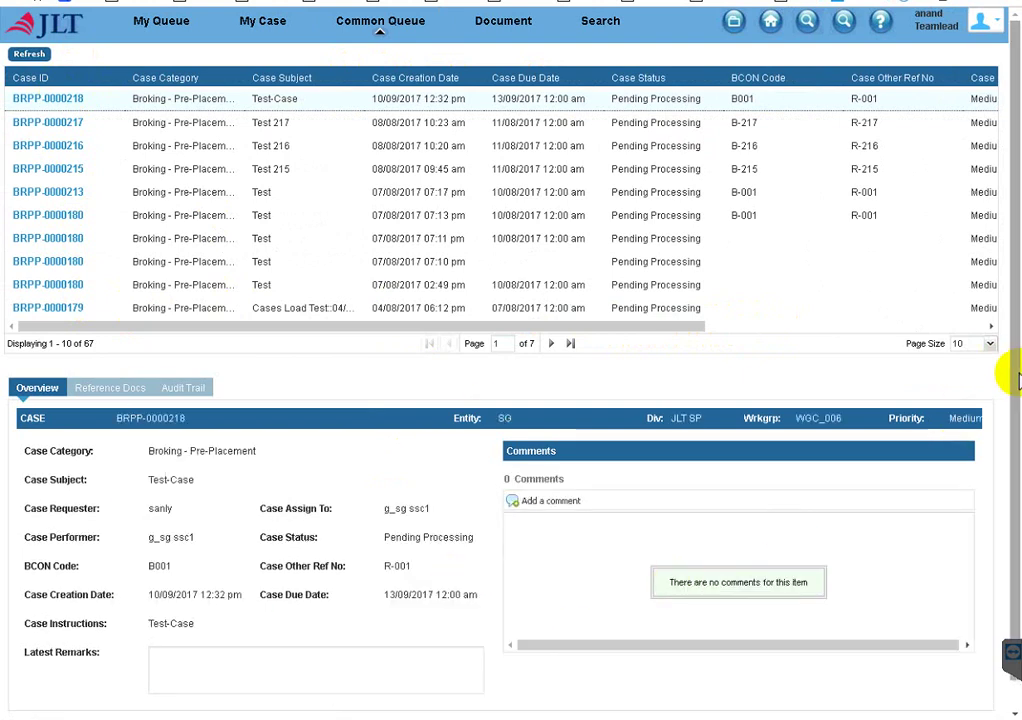
pyautogui.scroll(-2, 1010, 520)
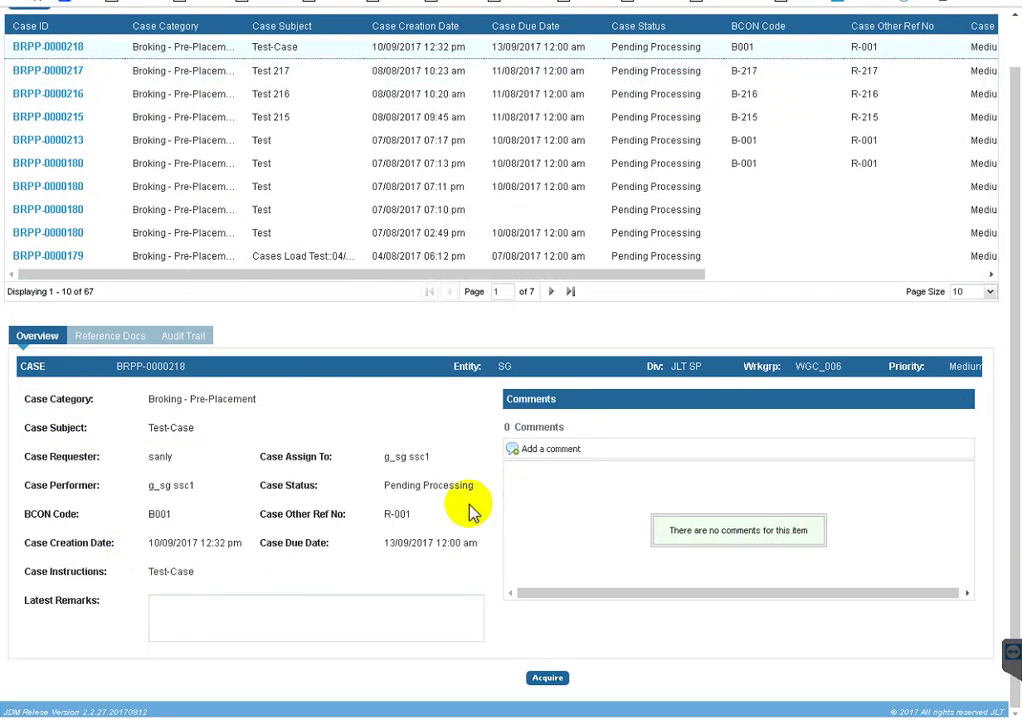
pyautogui.click(549, 680)
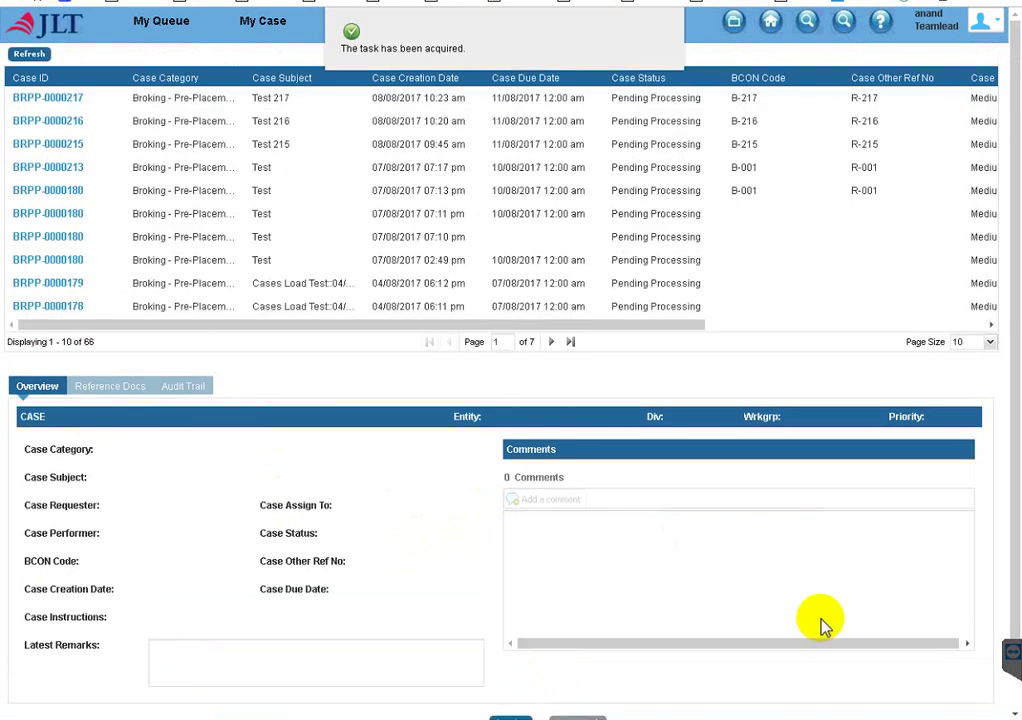
pyautogui.scroll(-1, 1012, 645)
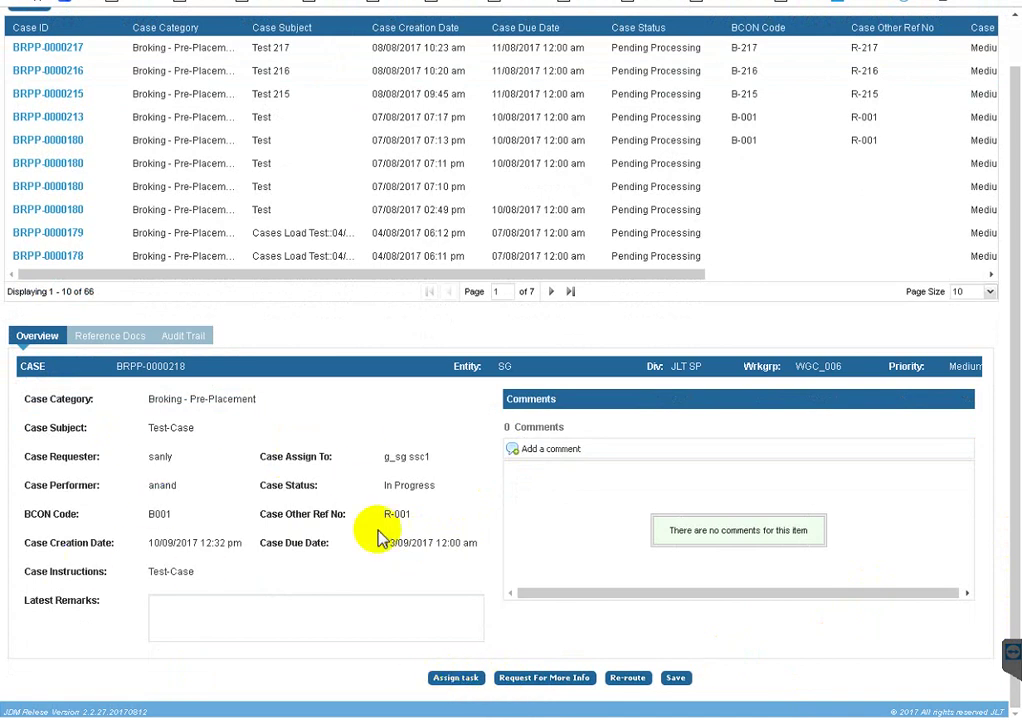
# Review both reference documents' comments and the case's audit trail.
pyautogui.click(112, 340)
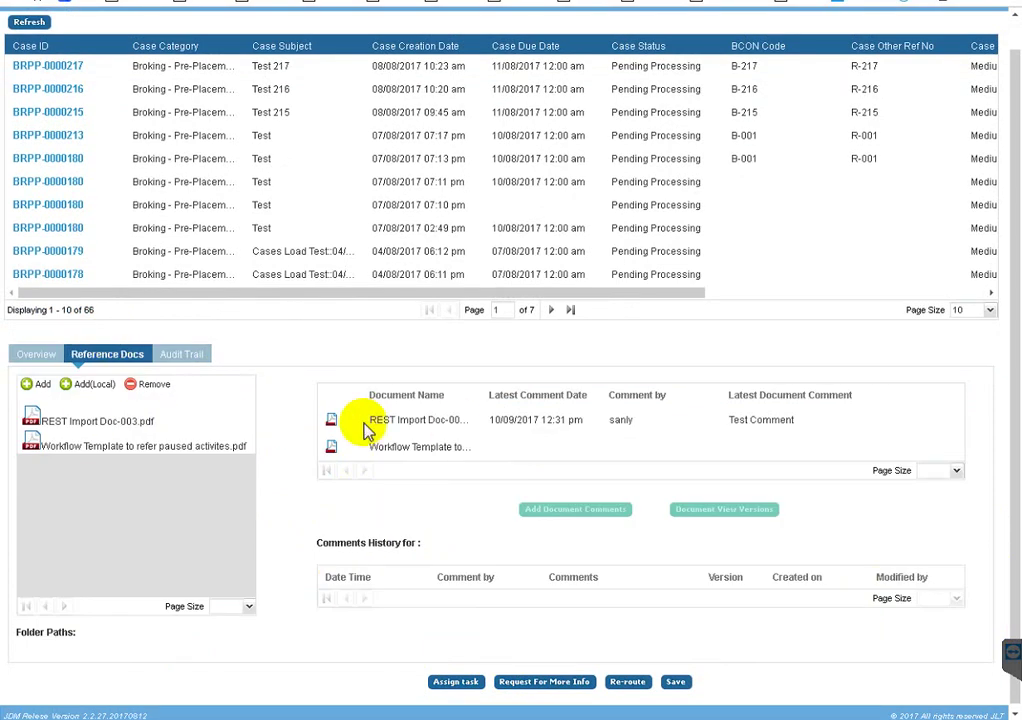
pyautogui.click(489, 452)
pyautogui.click(481, 424)
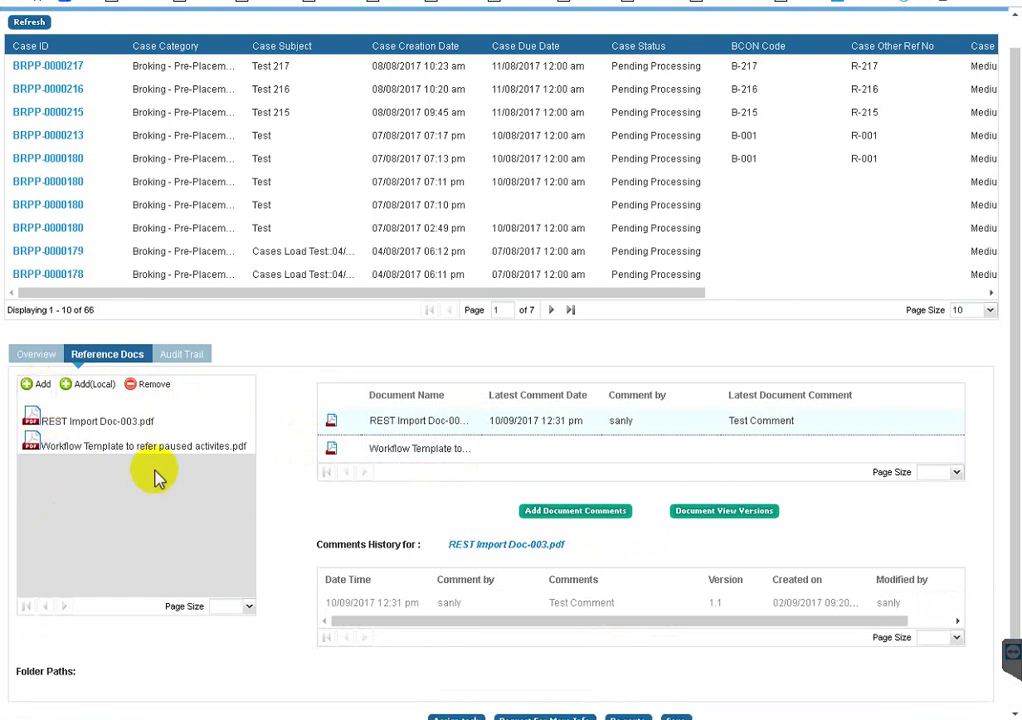
pyautogui.click(193, 360)
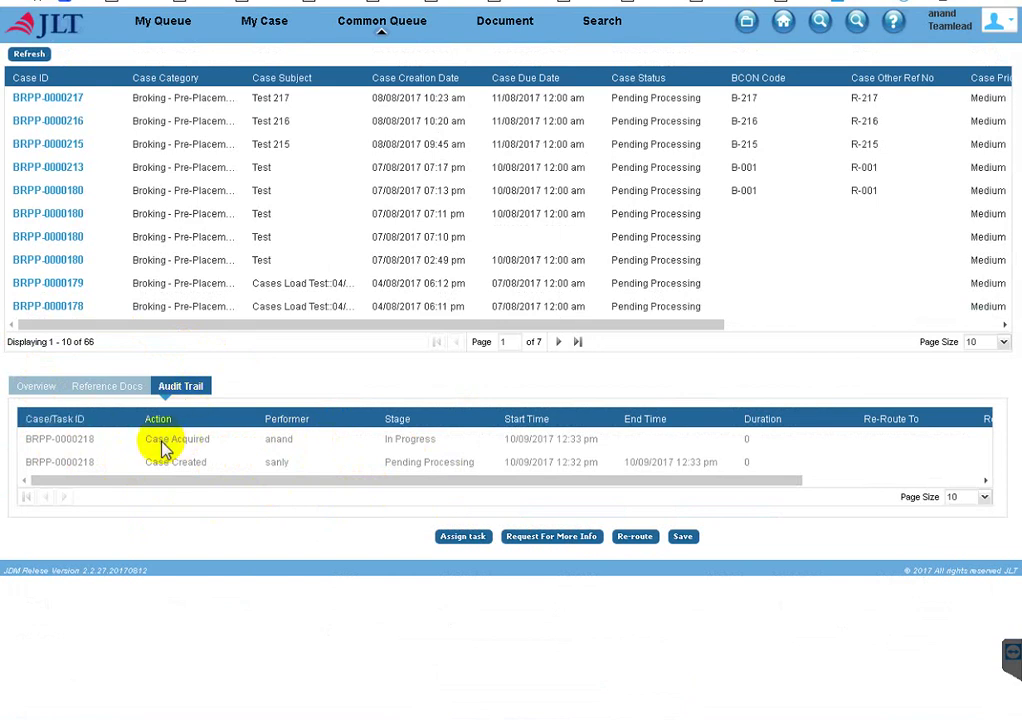
# Return to the case overview and open task allocation via Assign task.
pyautogui.click(42, 389)
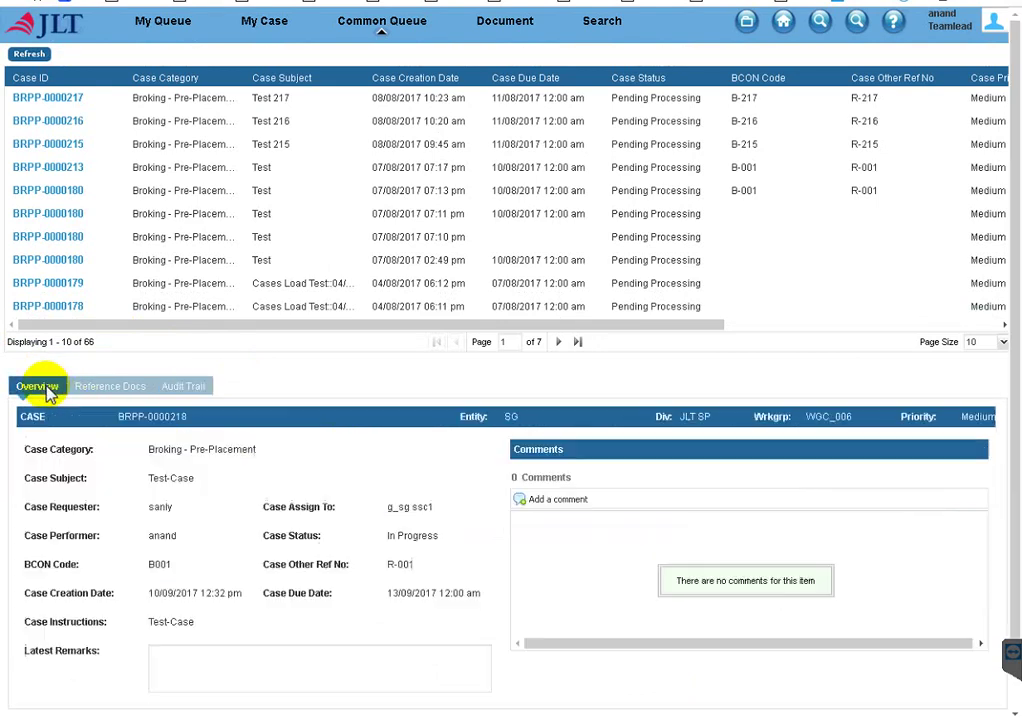
pyautogui.moveTo(1013, 592); pyautogui.dragTo(1004, 620)
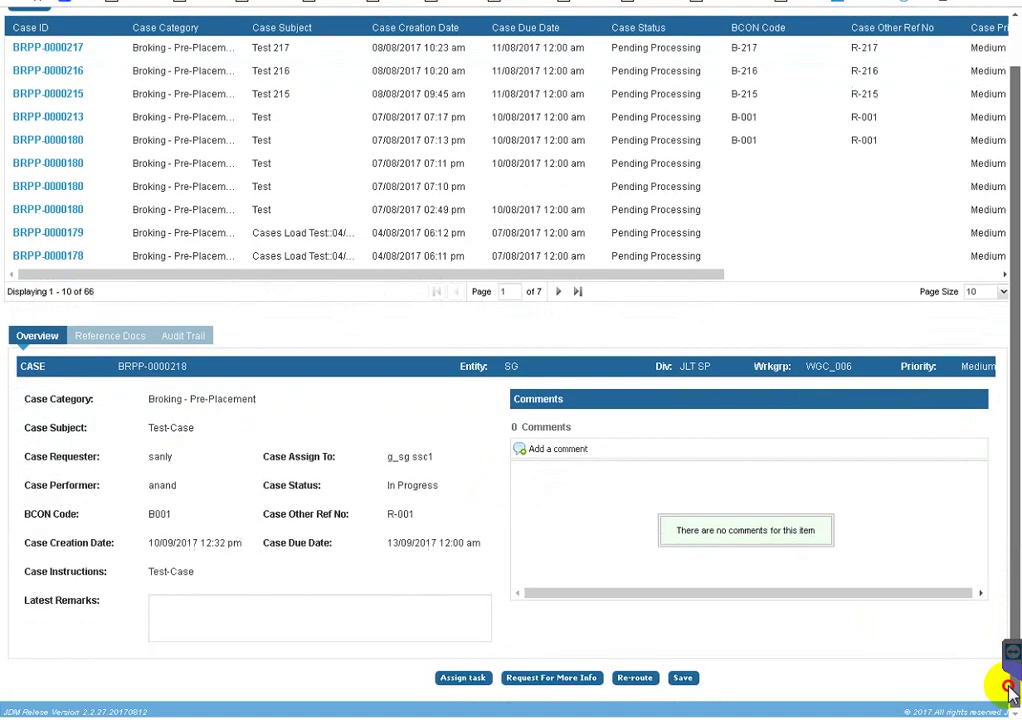
pyautogui.click(463, 679)
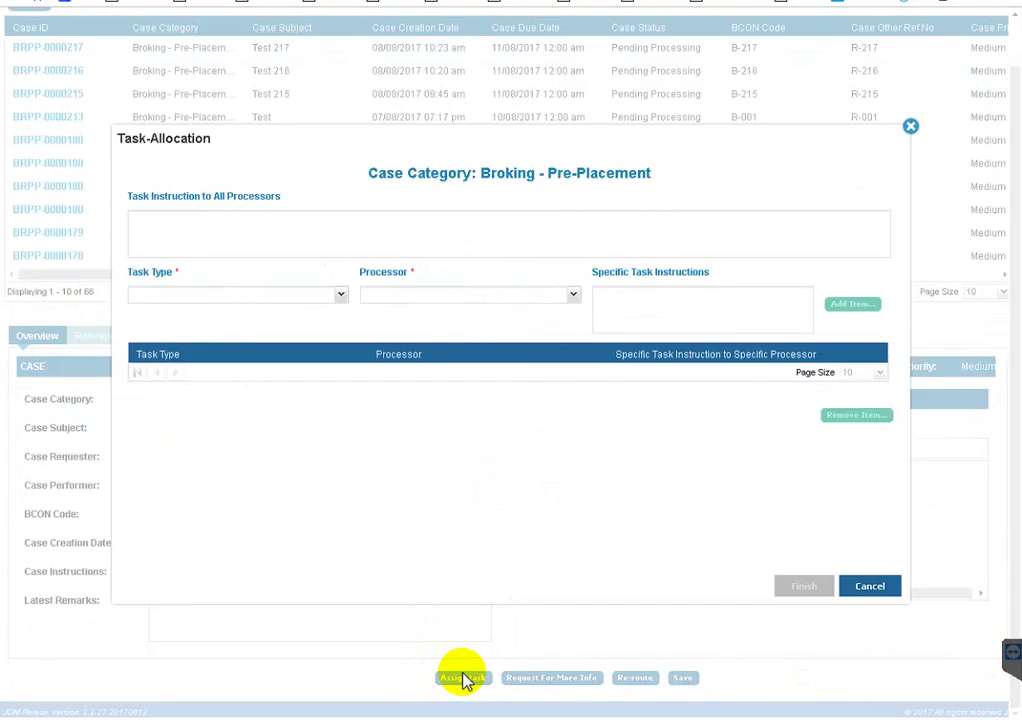
# Add a Pre-Renewal Template task for the first processor, instructed 'Assign Tasks' generally and specifically.
pyautogui.click(177, 245)
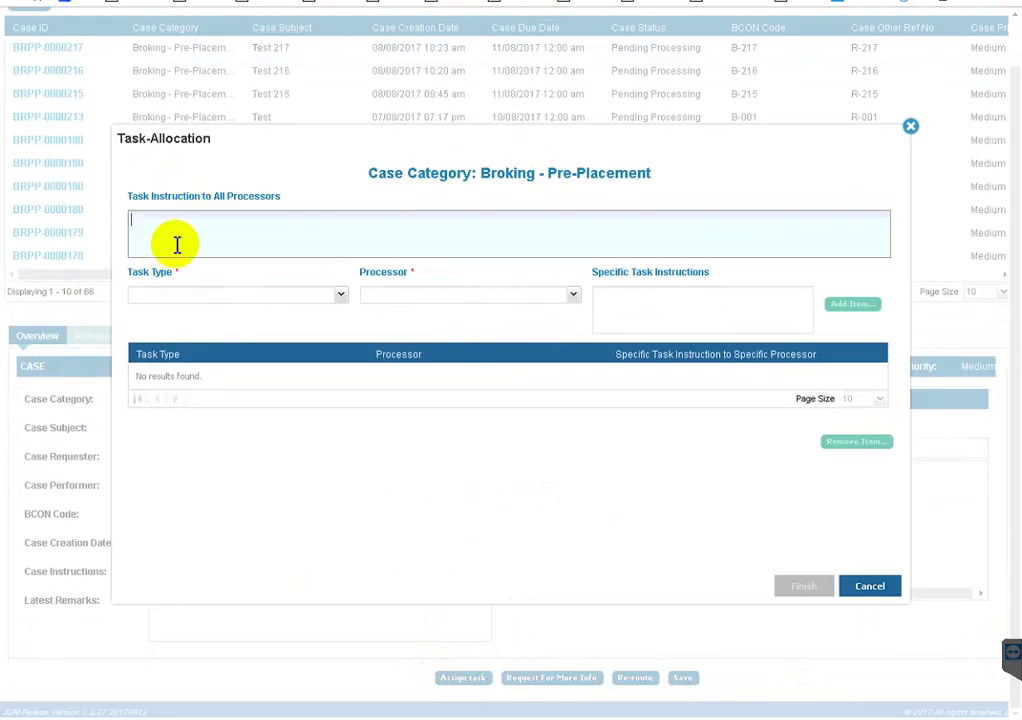
pyautogui.click(340, 295)
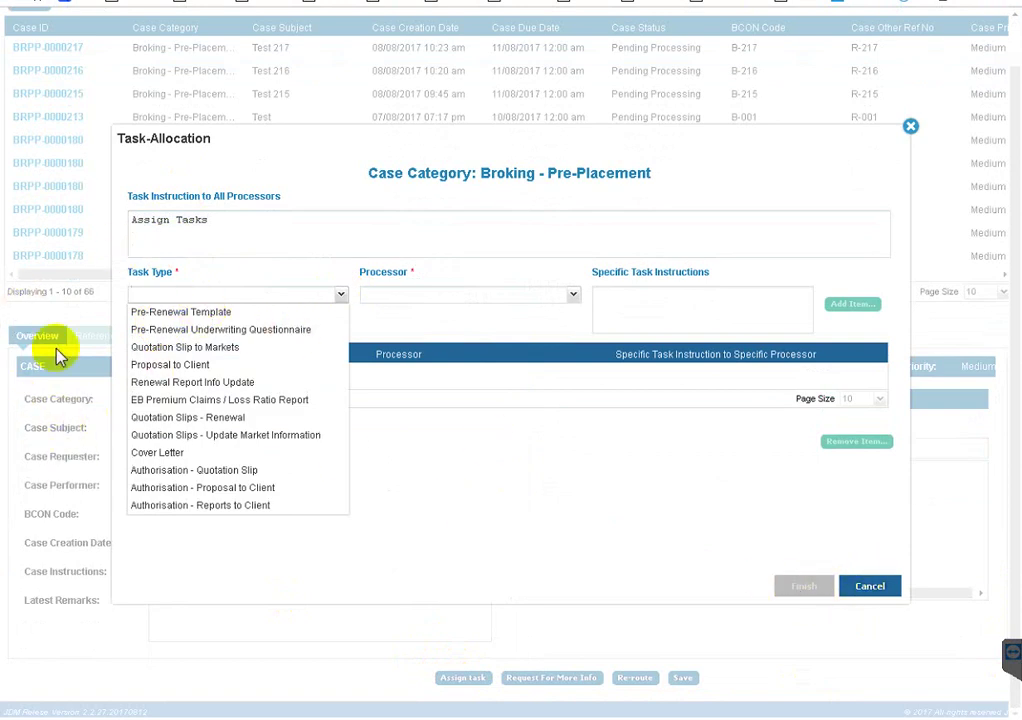
pyautogui.click(220, 312)
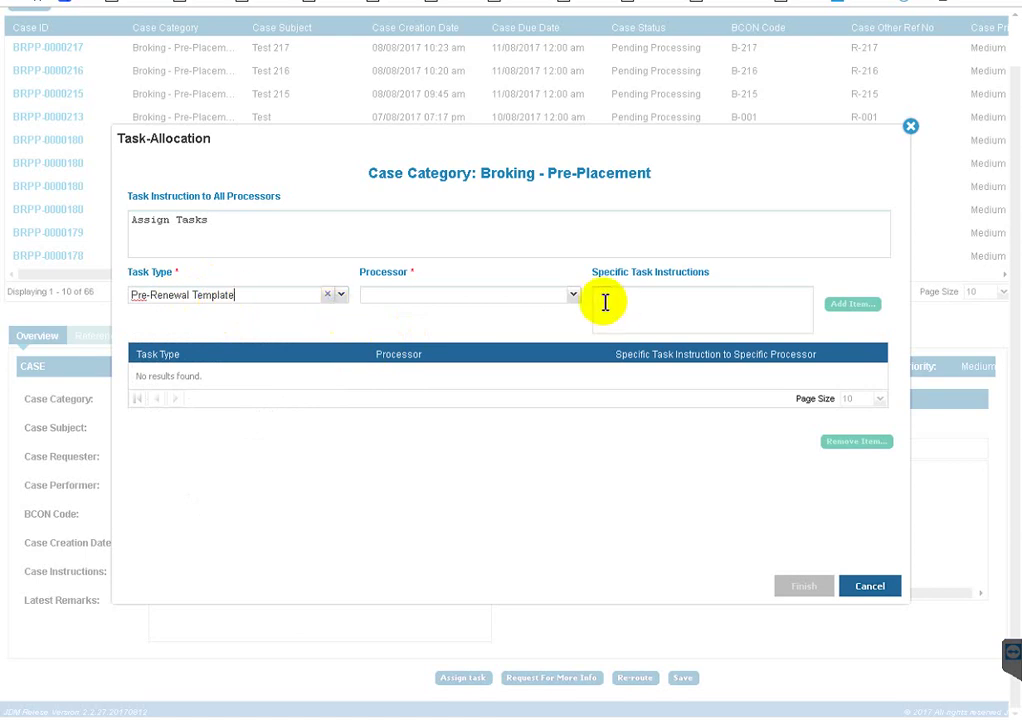
pyautogui.click(573, 298)
pyautogui.click(430, 312)
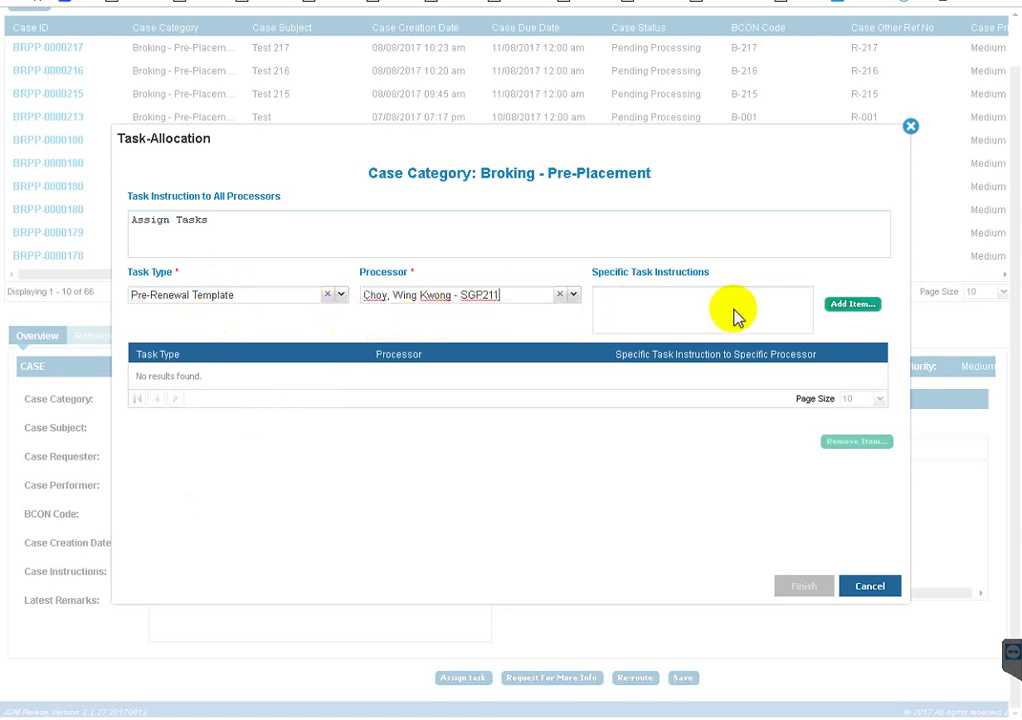
pyautogui.click(664, 307)
pyautogui.moveTo(320, 222); pyautogui.dragTo(23, 182)
pyautogui.hotkey('ctrl', 'c')
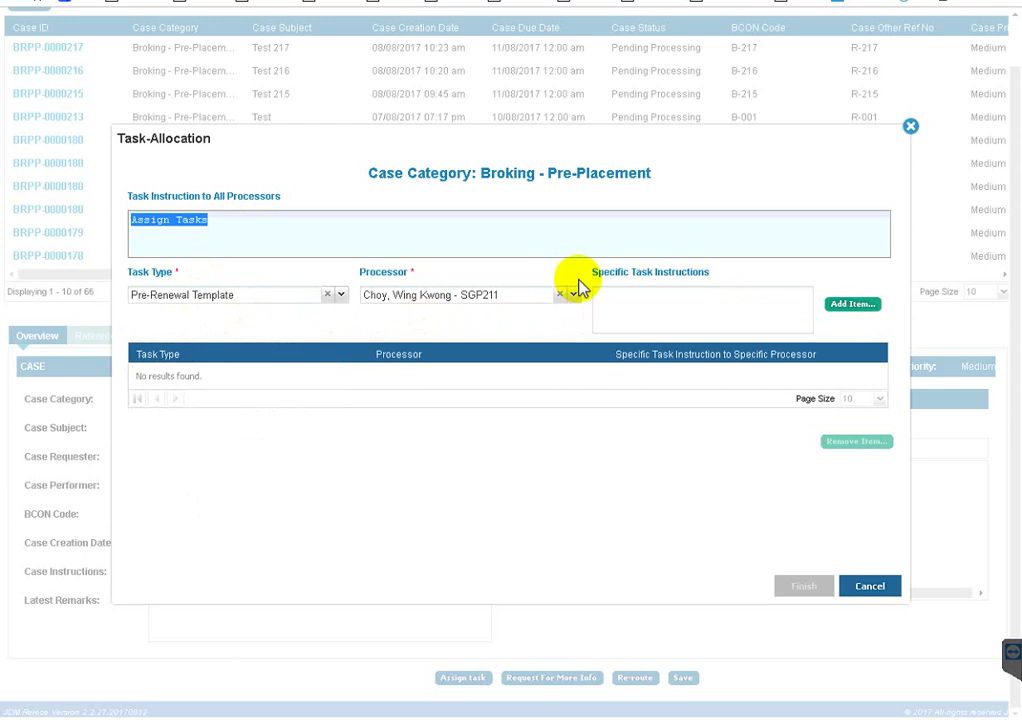
pyautogui.click(643, 318)
pyautogui.hotkey('ctrl', 'v')
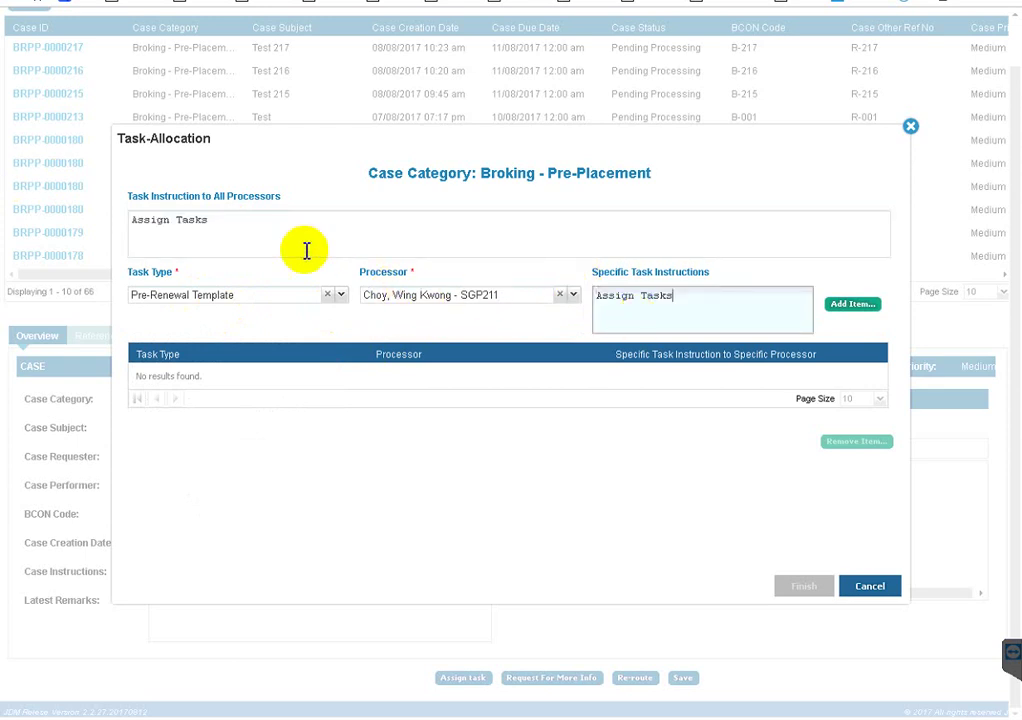
pyautogui.click(855, 305)
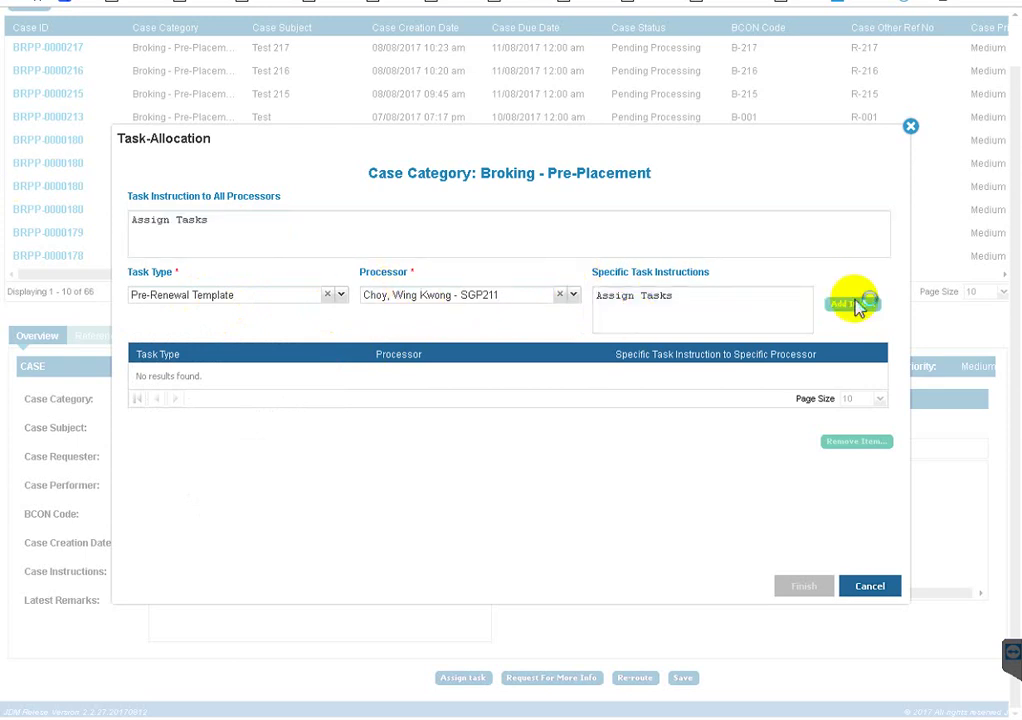
pyautogui.click(246, 226)
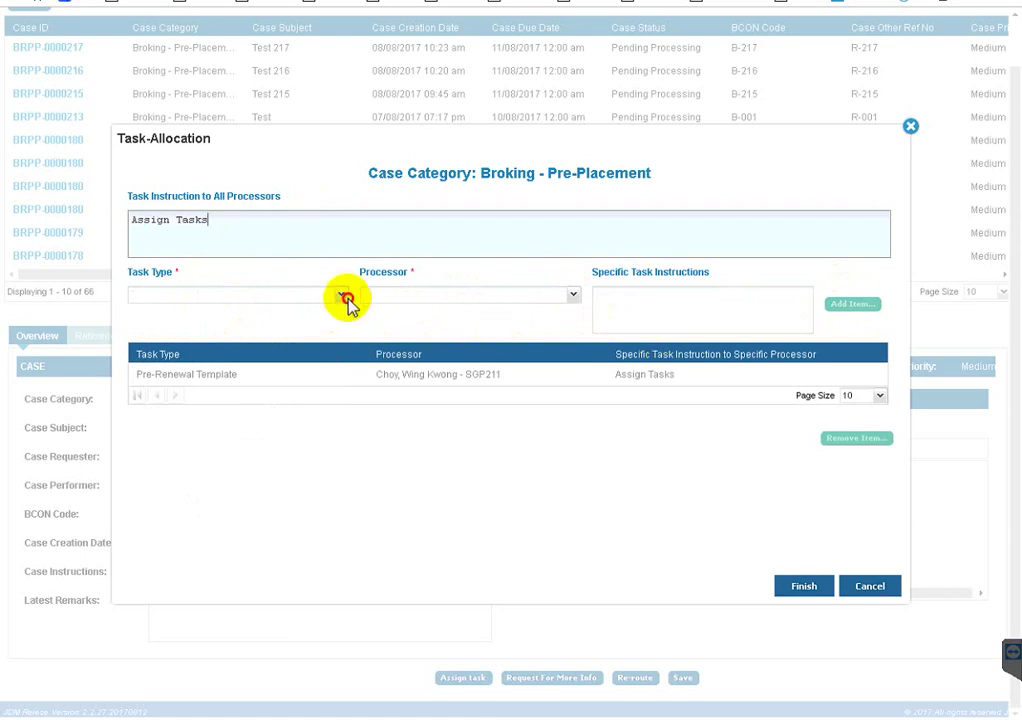
# Add a Pre-Renewal Underwriting Questionnaire task instructed 'Assign Tasks-2' for the same processor, then finish allocation.
pyautogui.click(344, 297)
pyautogui.click(235, 336)
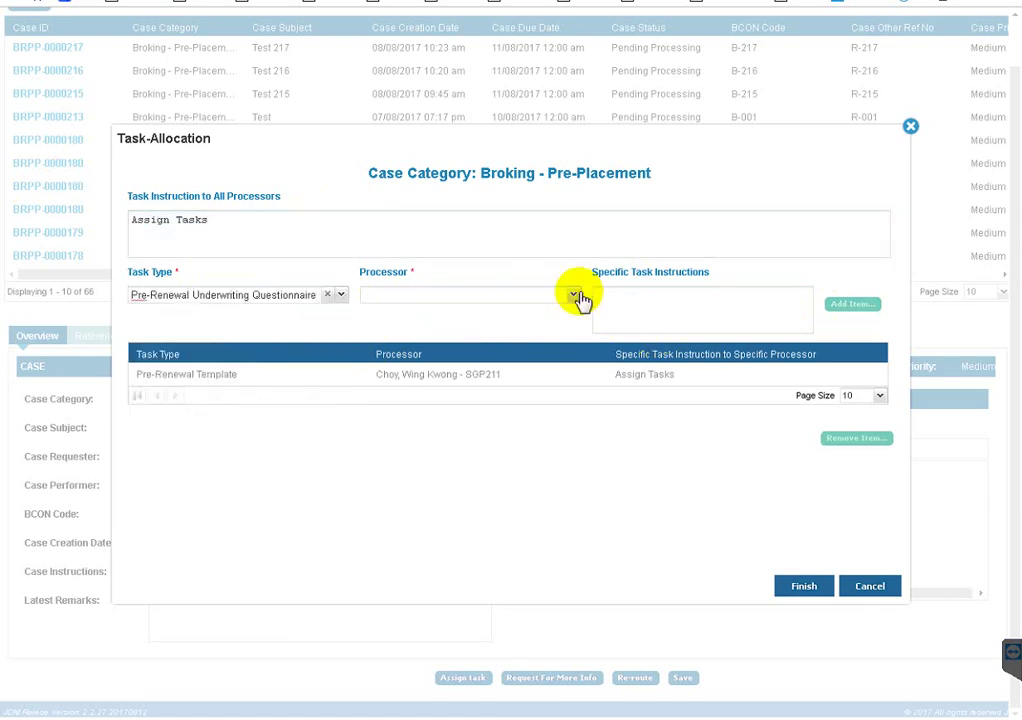
pyautogui.click(575, 297)
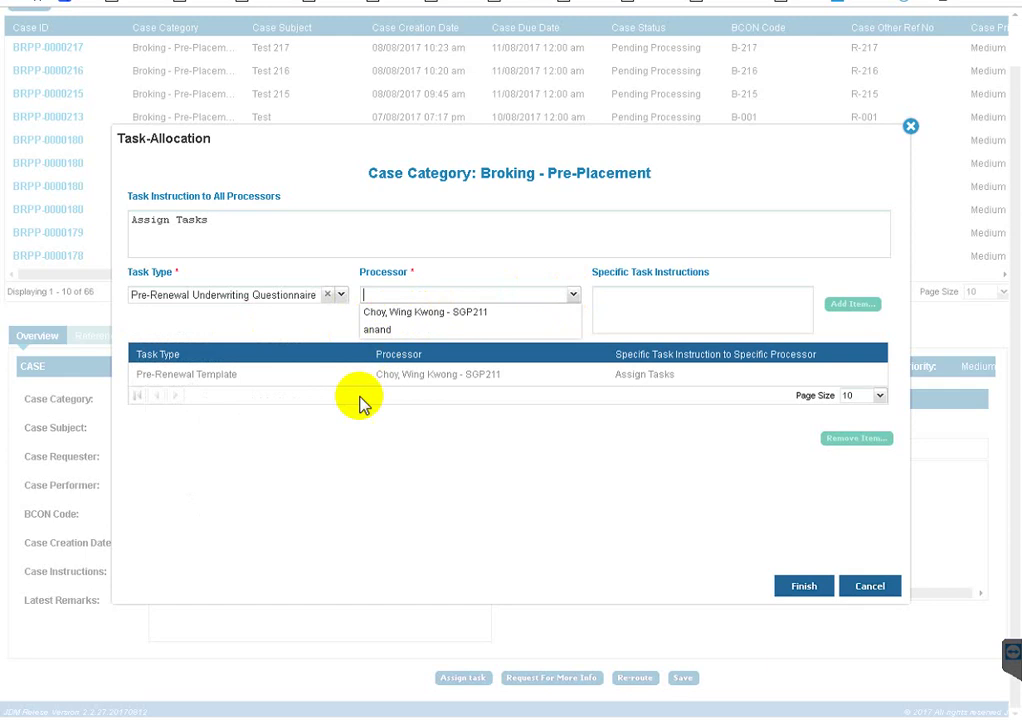
pyautogui.click(433, 314)
pyautogui.click(667, 315)
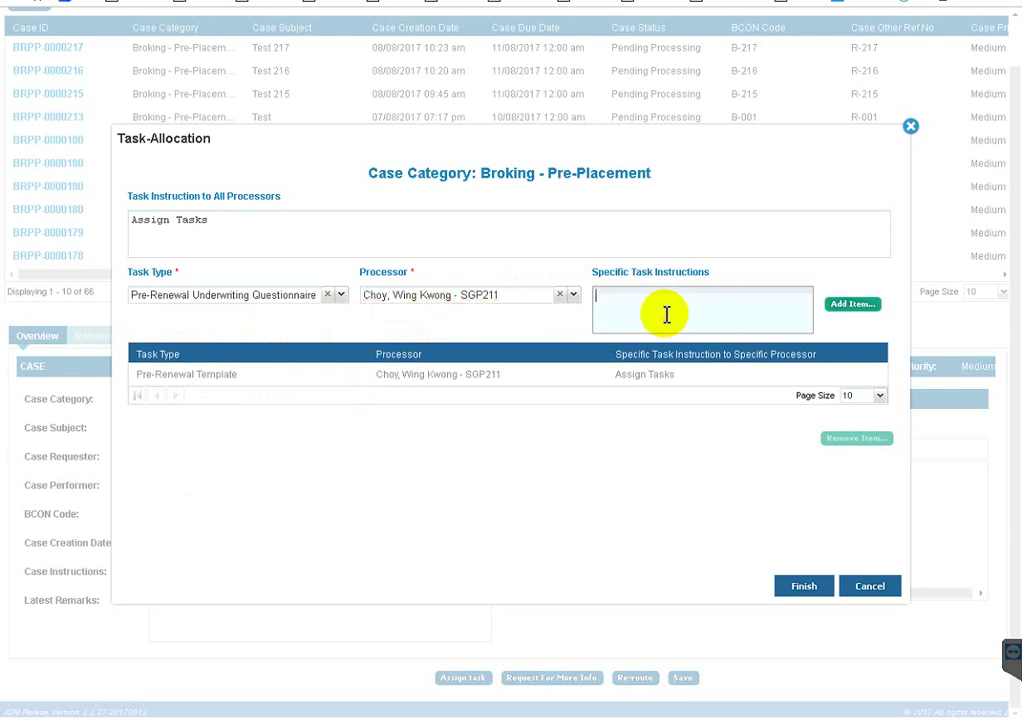
pyautogui.hotkey('ctrl', 'v')
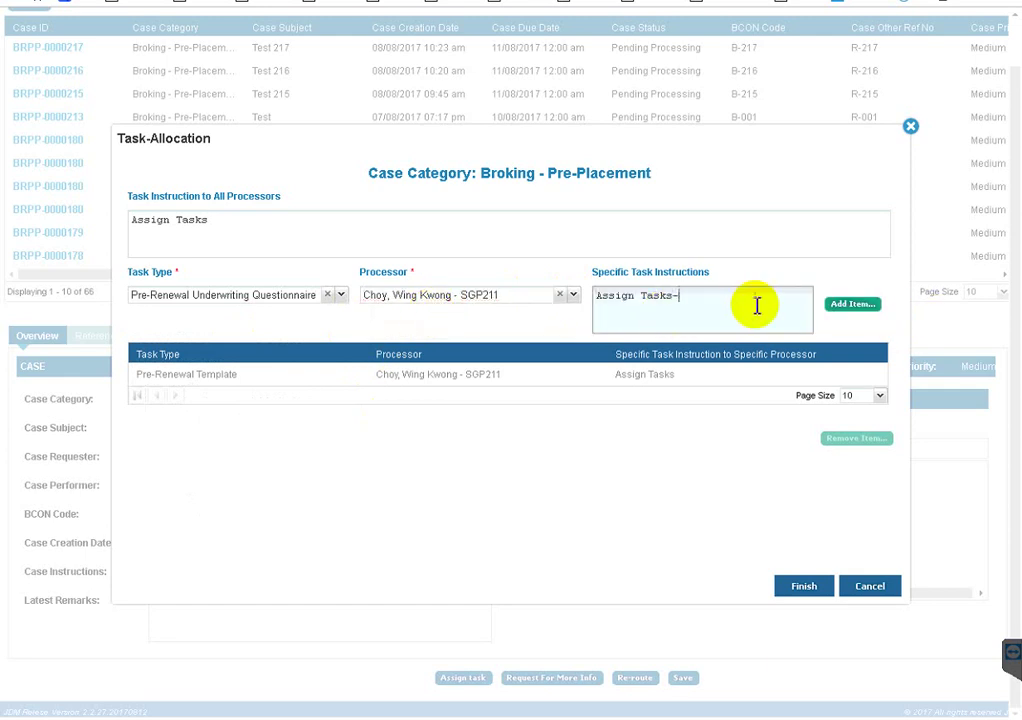
pyautogui.write('-2')
pyautogui.click(855, 306)
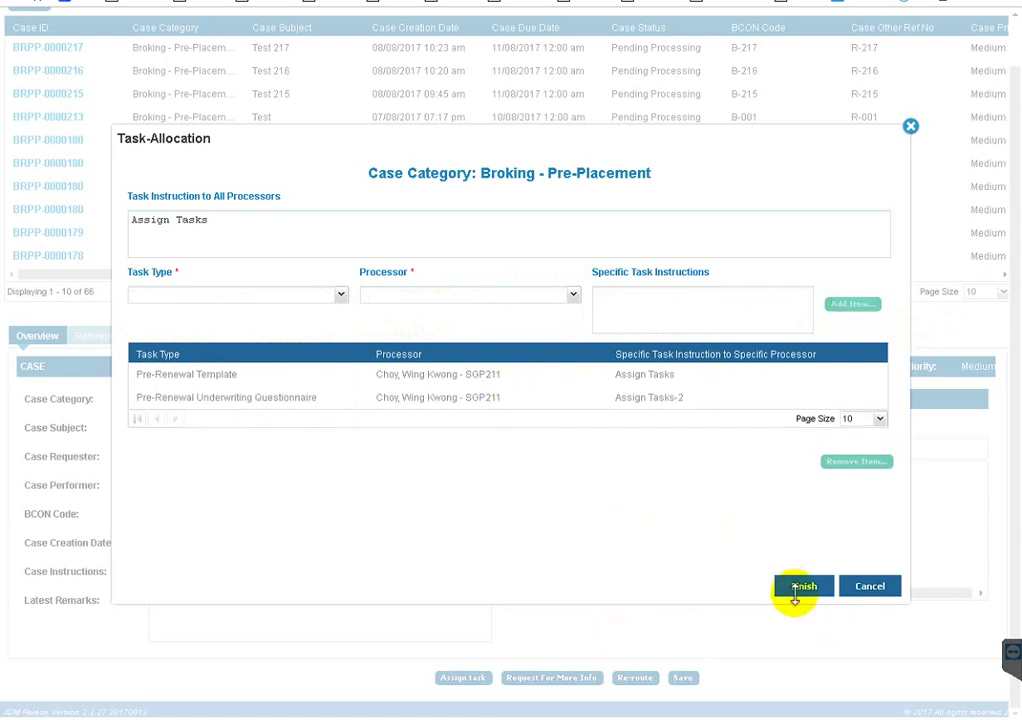
pyautogui.click(803, 591)
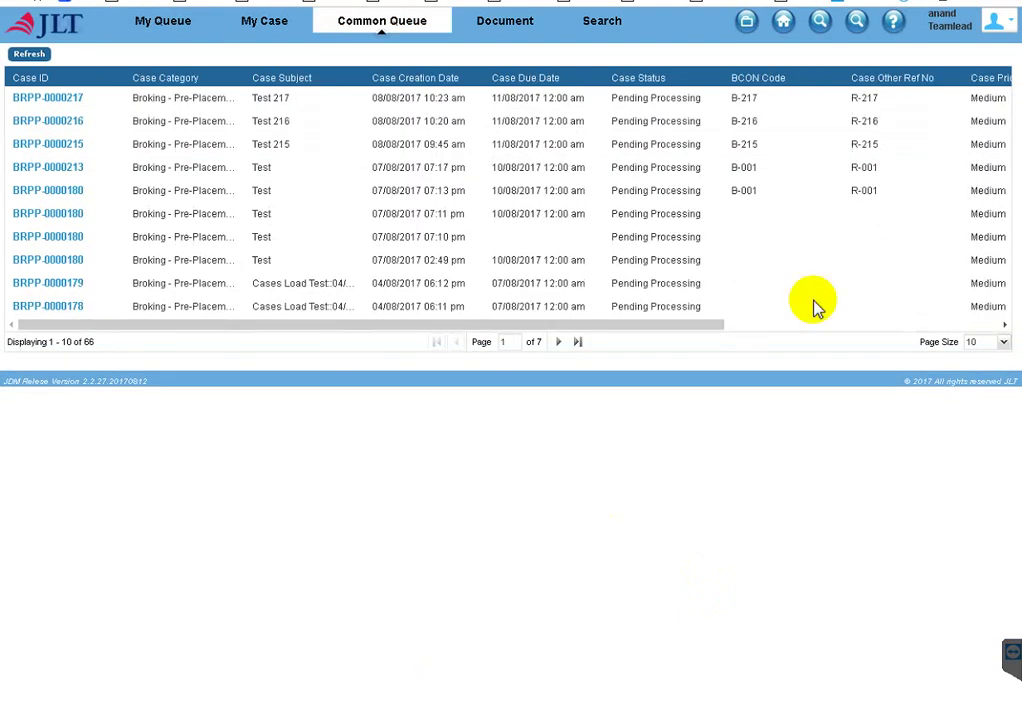
# Sign out of the team lead account and log in with the processor's username.
pyautogui.click(1000, 24)
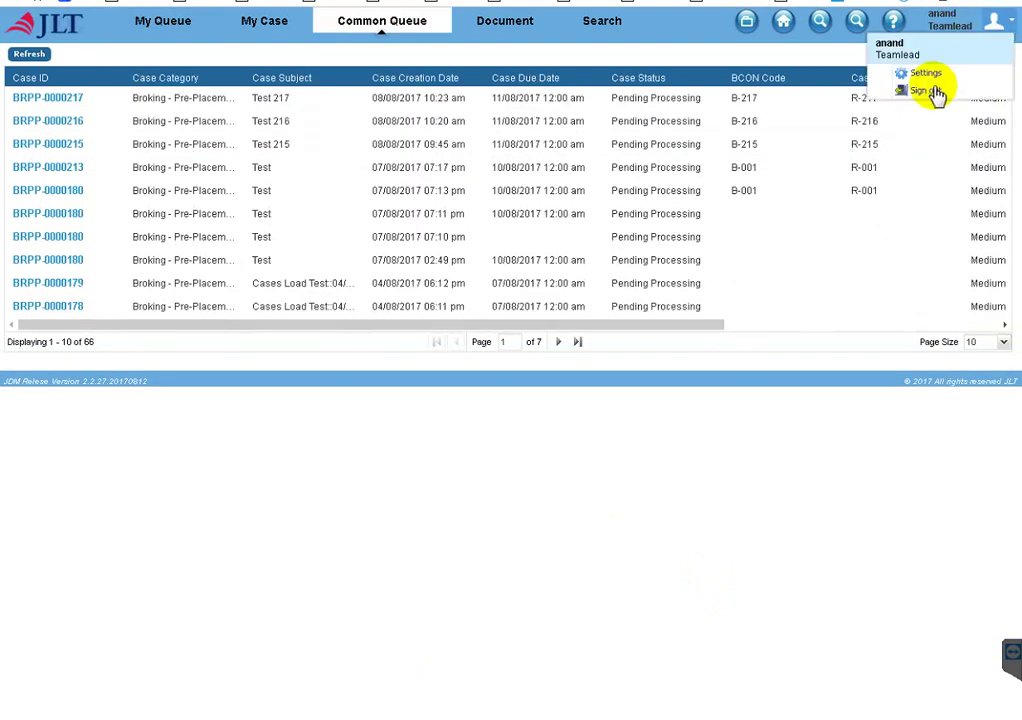
pyautogui.click(938, 91)
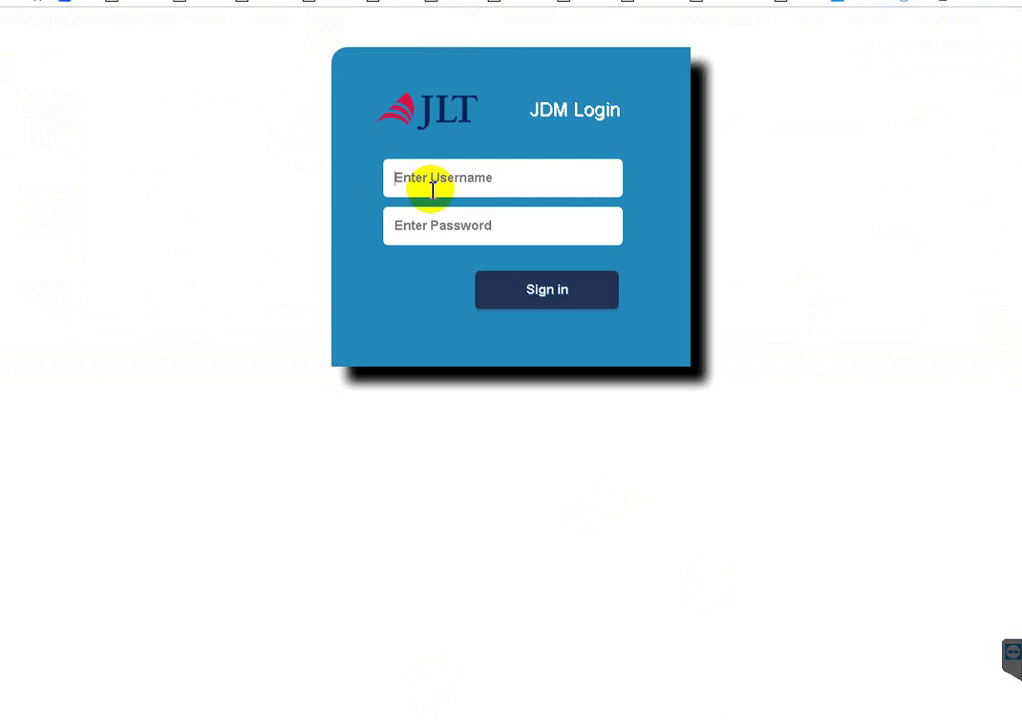
pyautogui.click(432, 188)
pyautogui.write('cw')
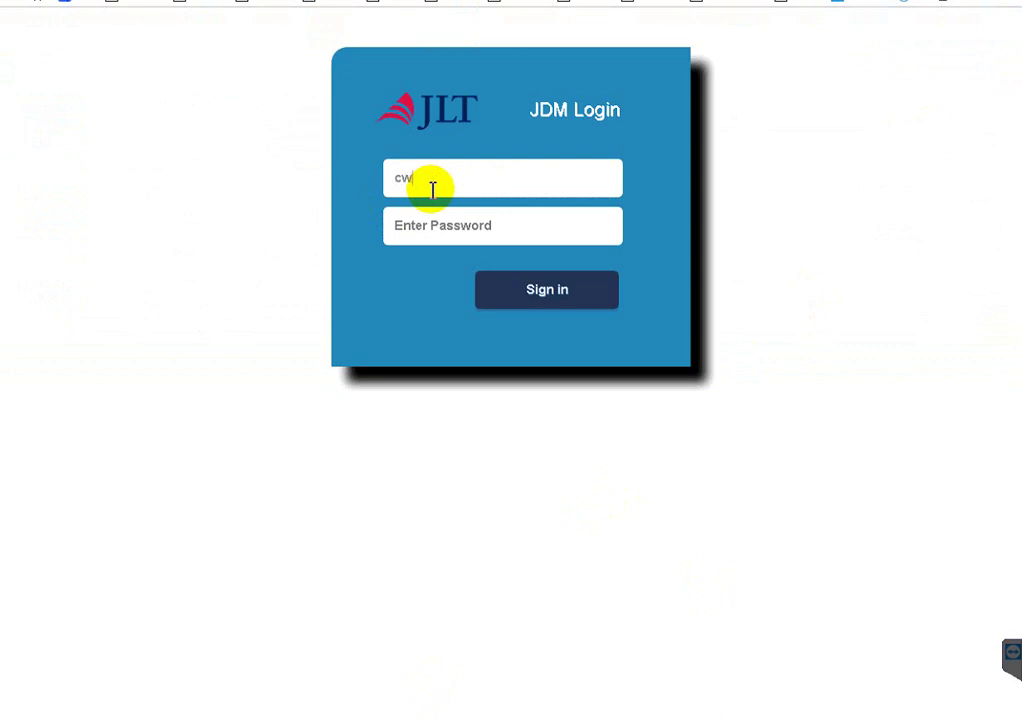
pyautogui.write('cwk')
pyautogui.press('Return')
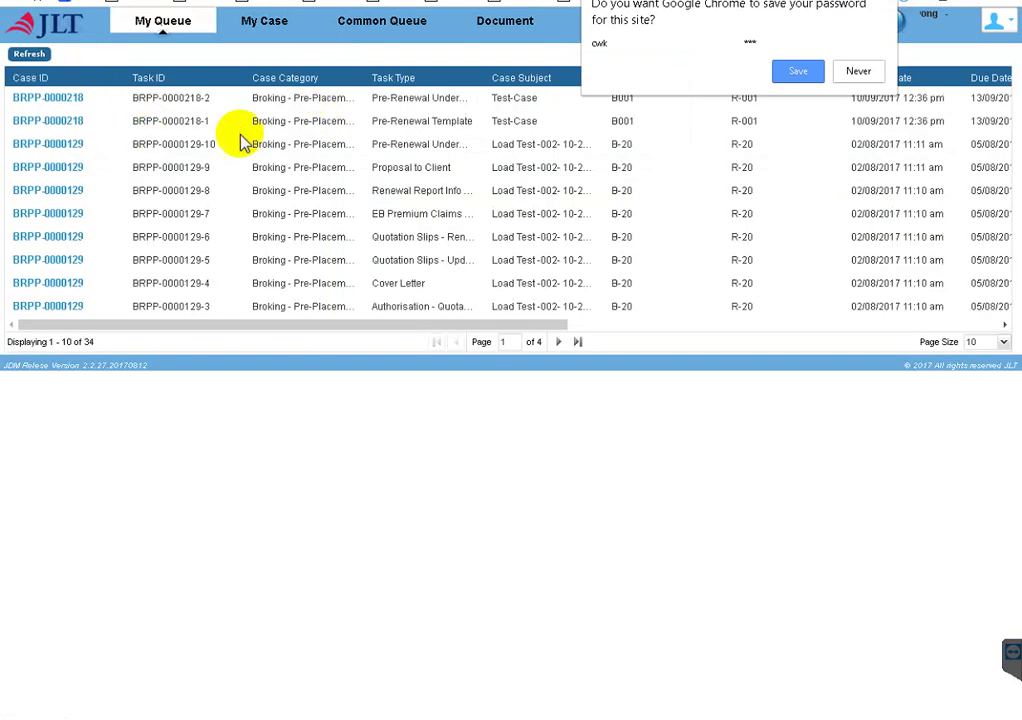
# Open task BRPP-0000218-1 and review its Reference Docs and Audit Trail tabs.
pyautogui.click(209, 121)
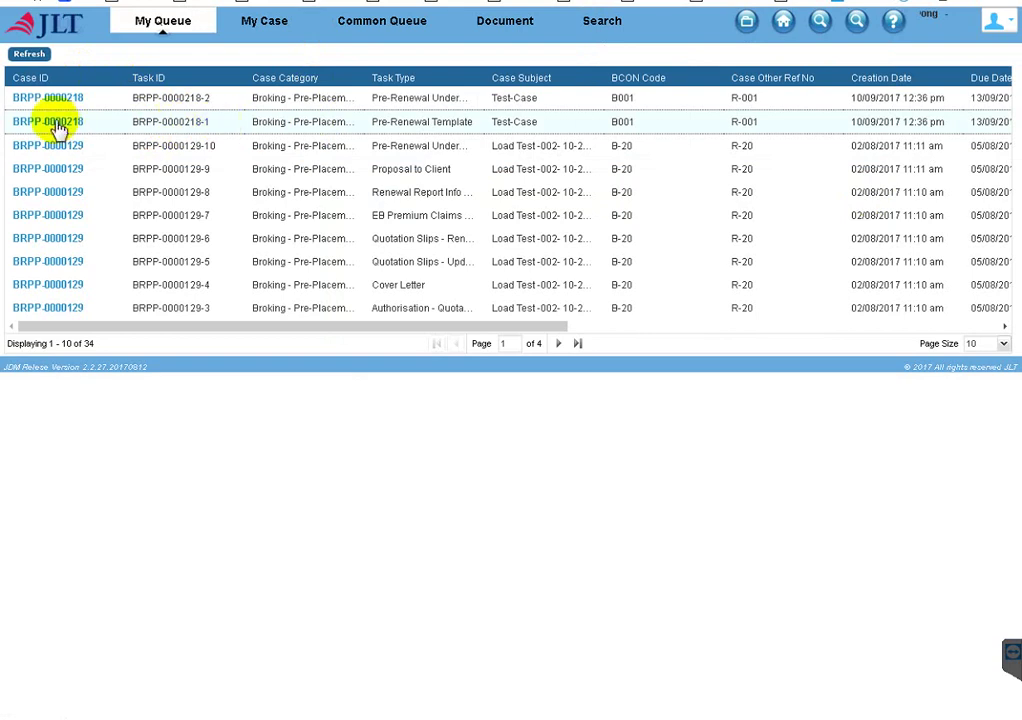
pyautogui.click(195, 99)
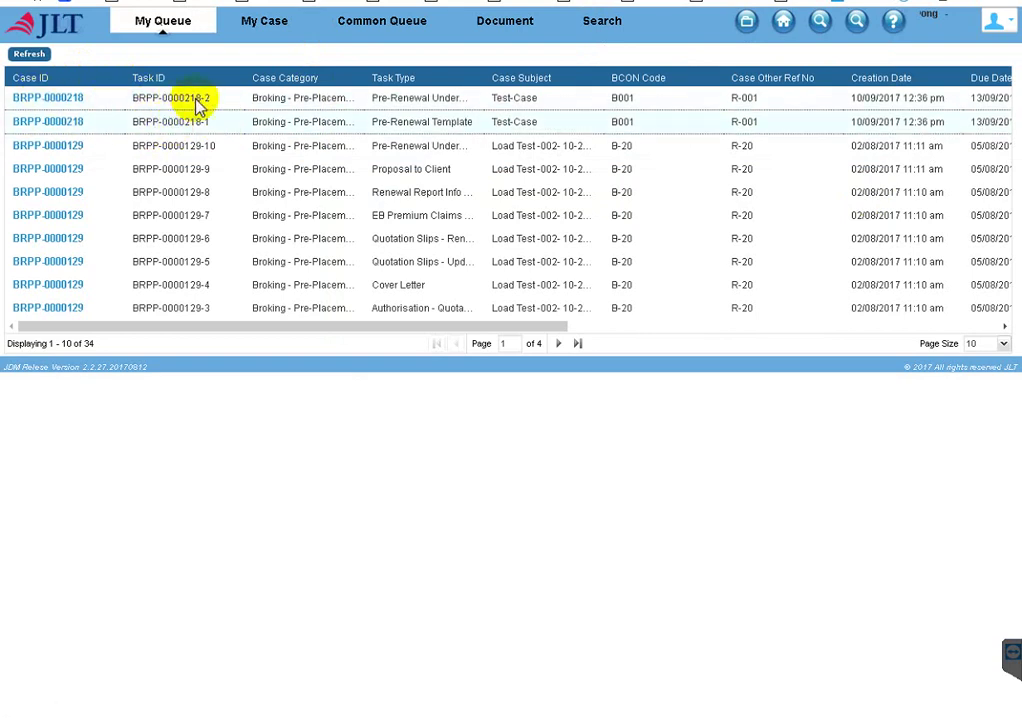
pyautogui.click(70, 125)
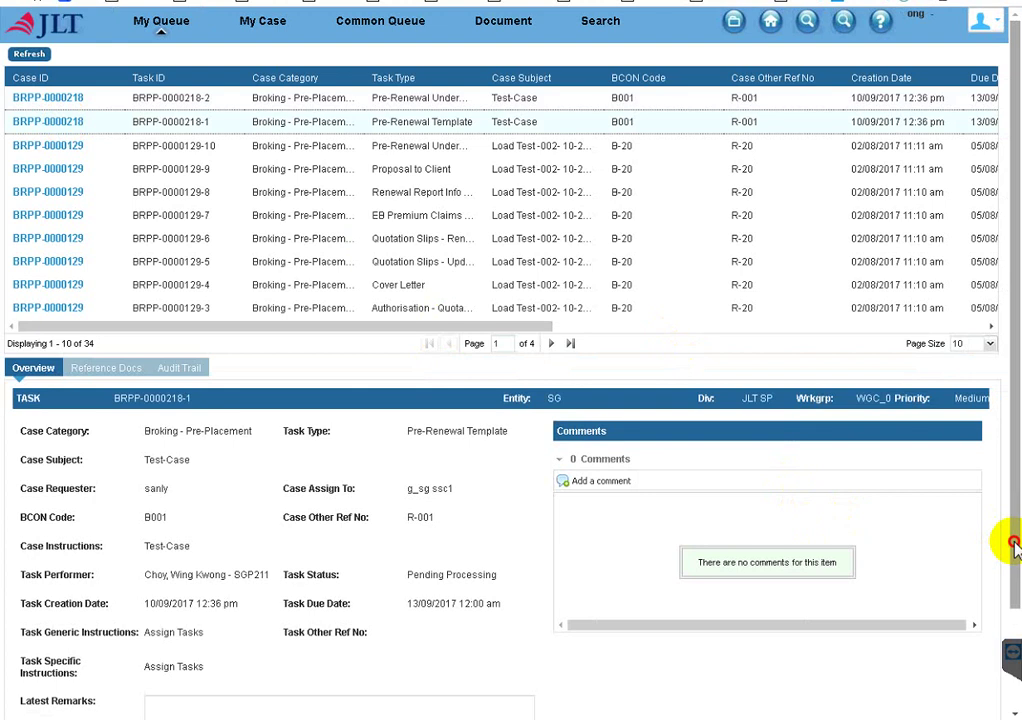
pyautogui.moveTo(1013, 545); pyautogui.dragTo(1006, 634)
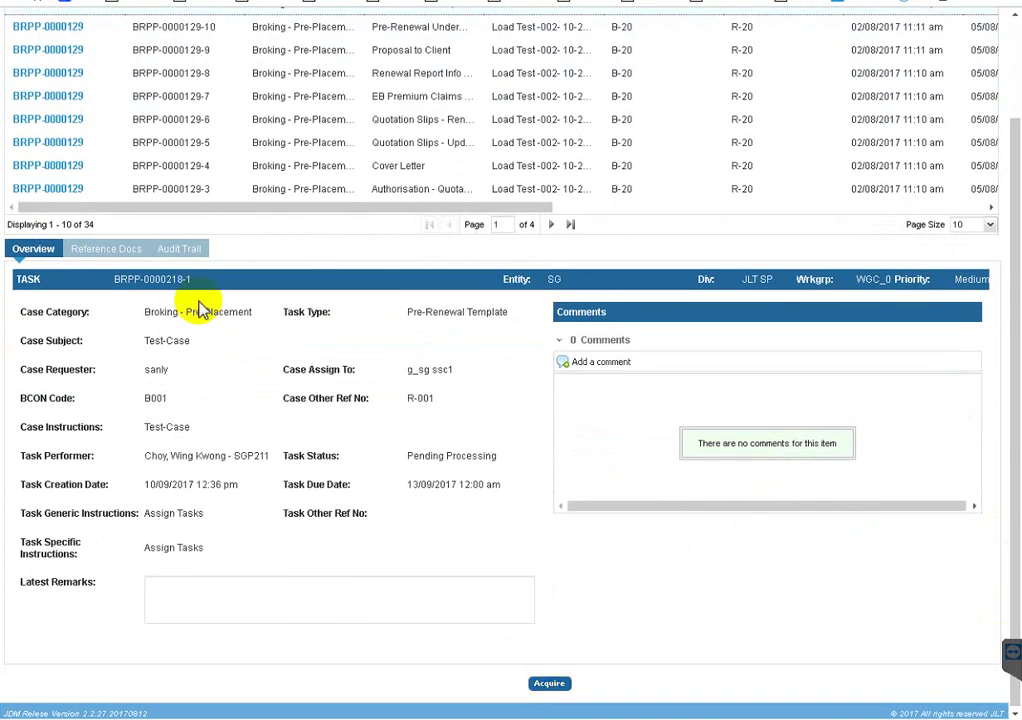
pyautogui.click(130, 256)
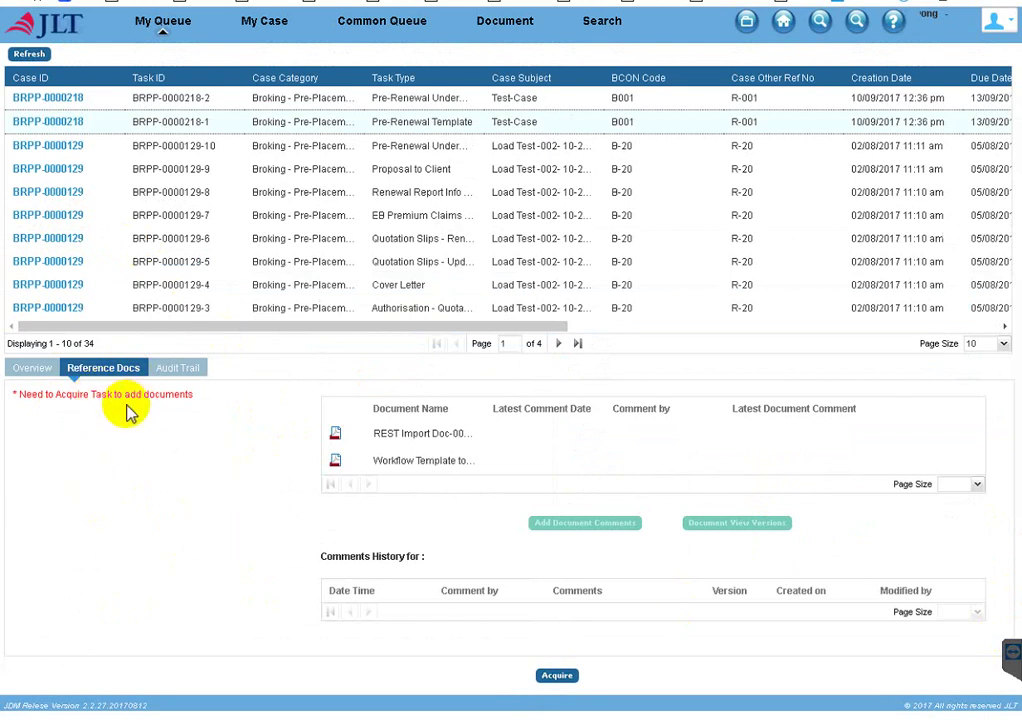
pyautogui.click(182, 372)
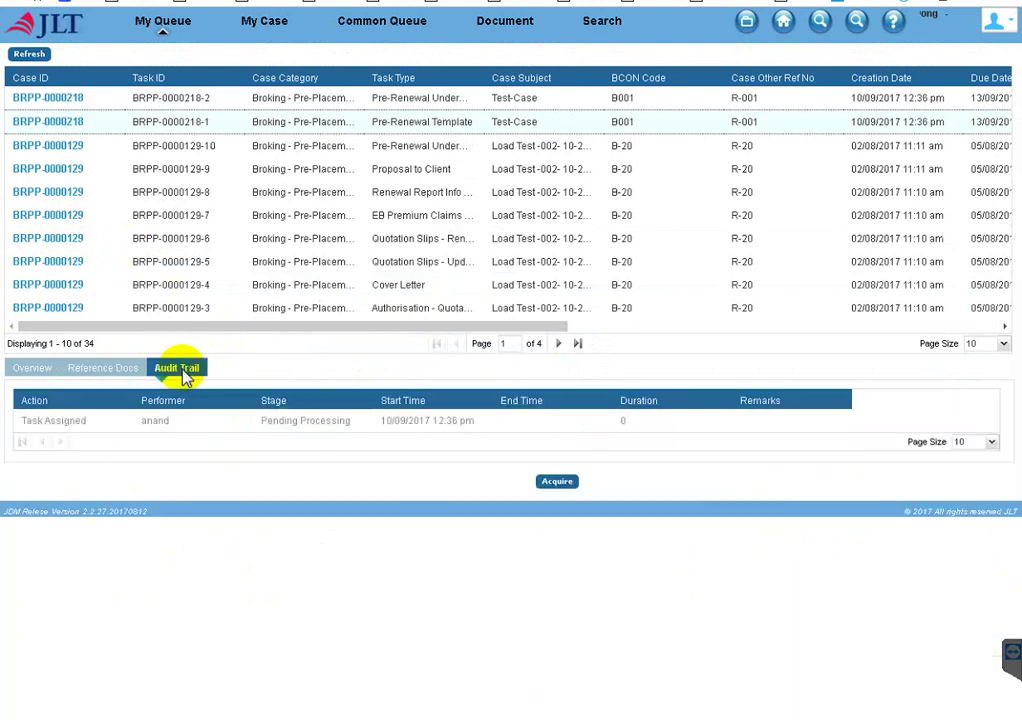
# Acquire task BRPP-0000218-1 from its Overview so it becomes In Progress.
pyautogui.click(36, 369)
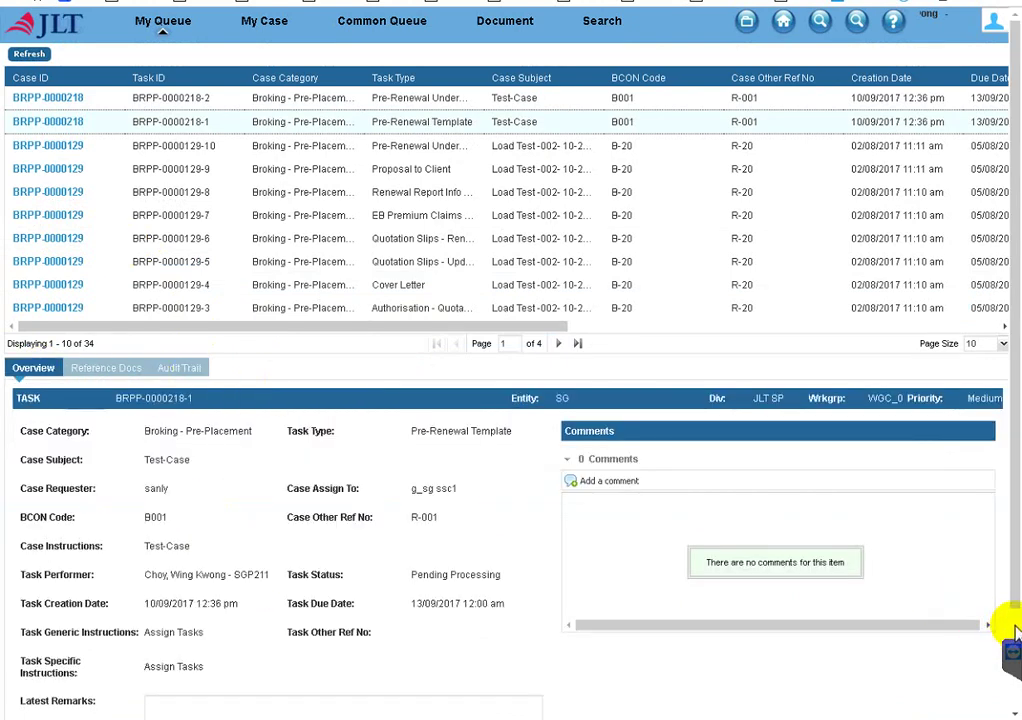
pyautogui.scroll(-2, 1006, 616)
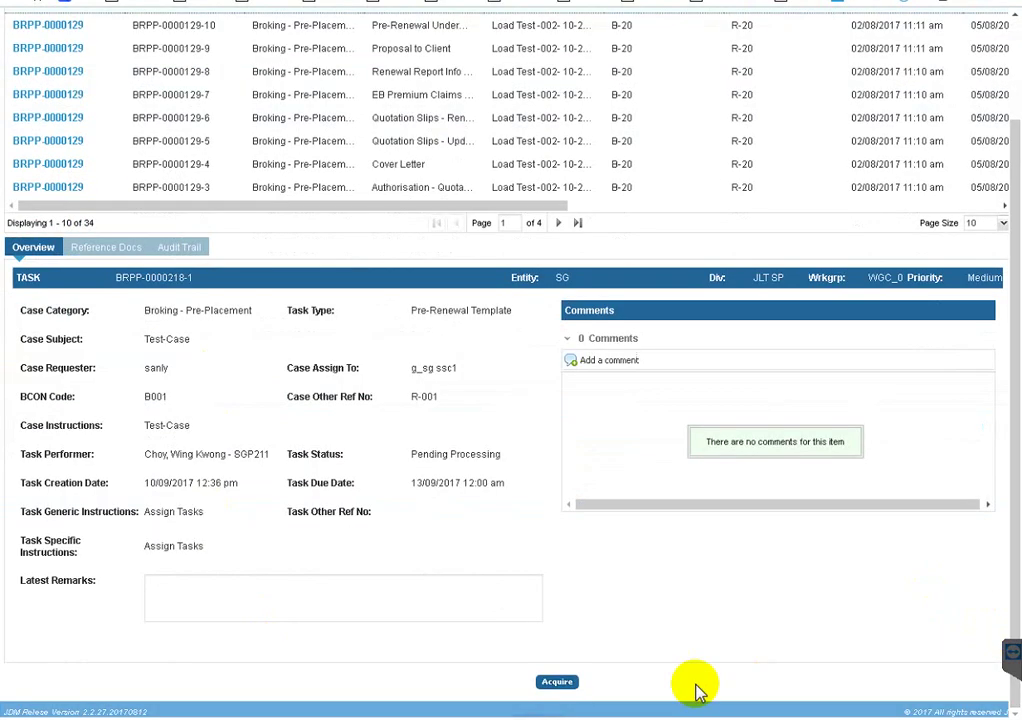
pyautogui.click(556, 683)
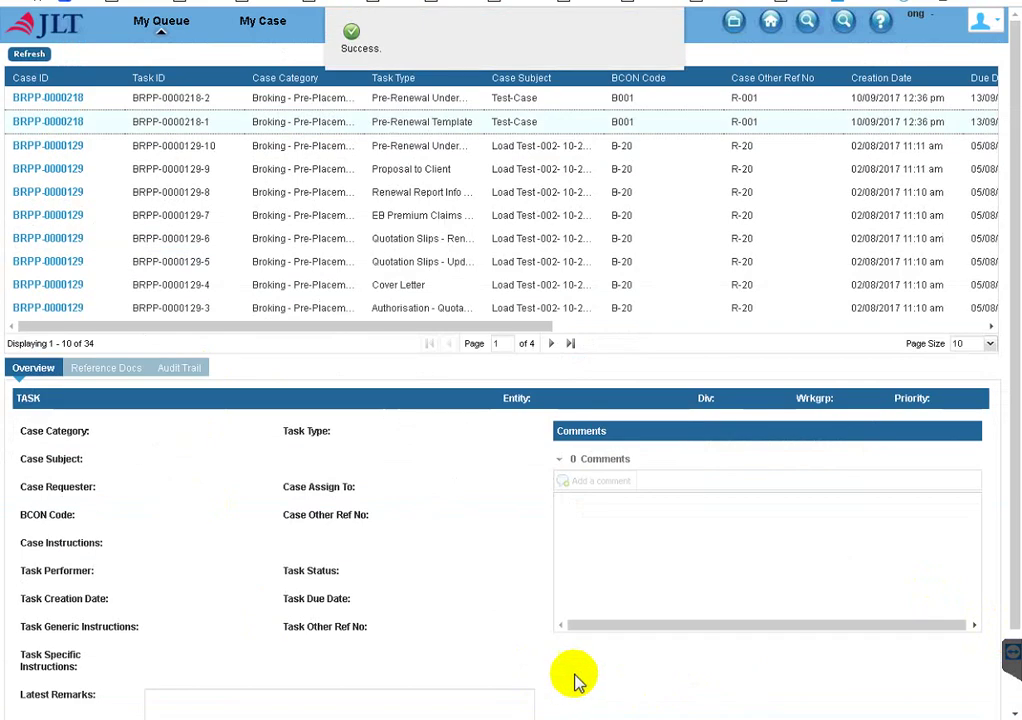
pyautogui.scroll(-2, 1012, 688)
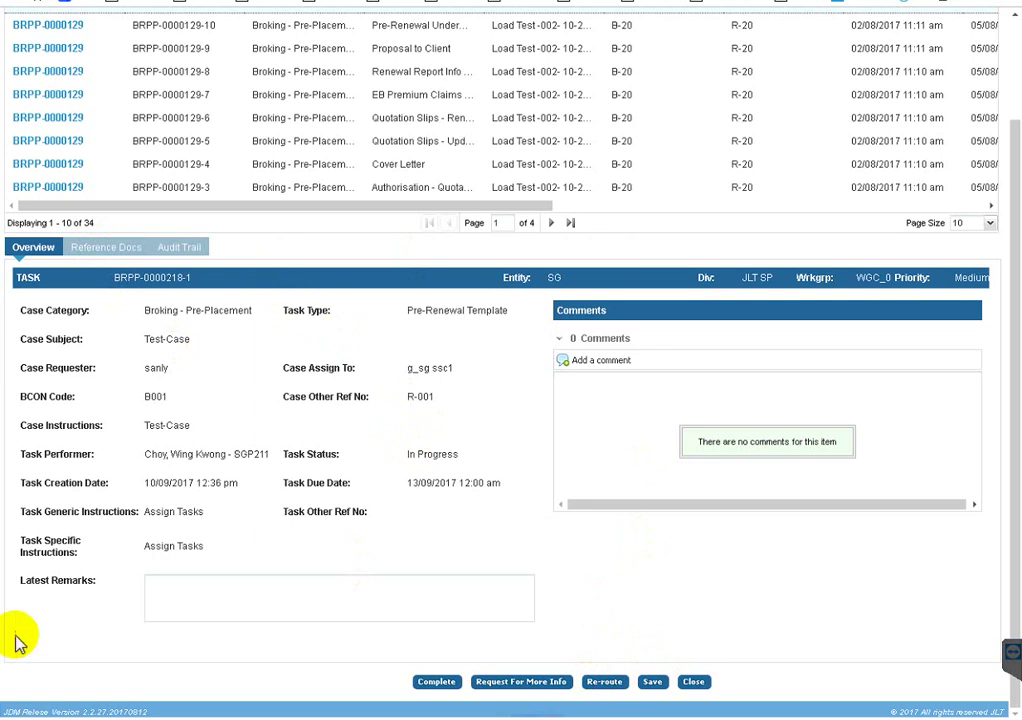
# Complete task BRPP-0000218-1 with Task Other Ref No, No of Transactions and Remarks all 1.
pyautogui.click(445, 682)
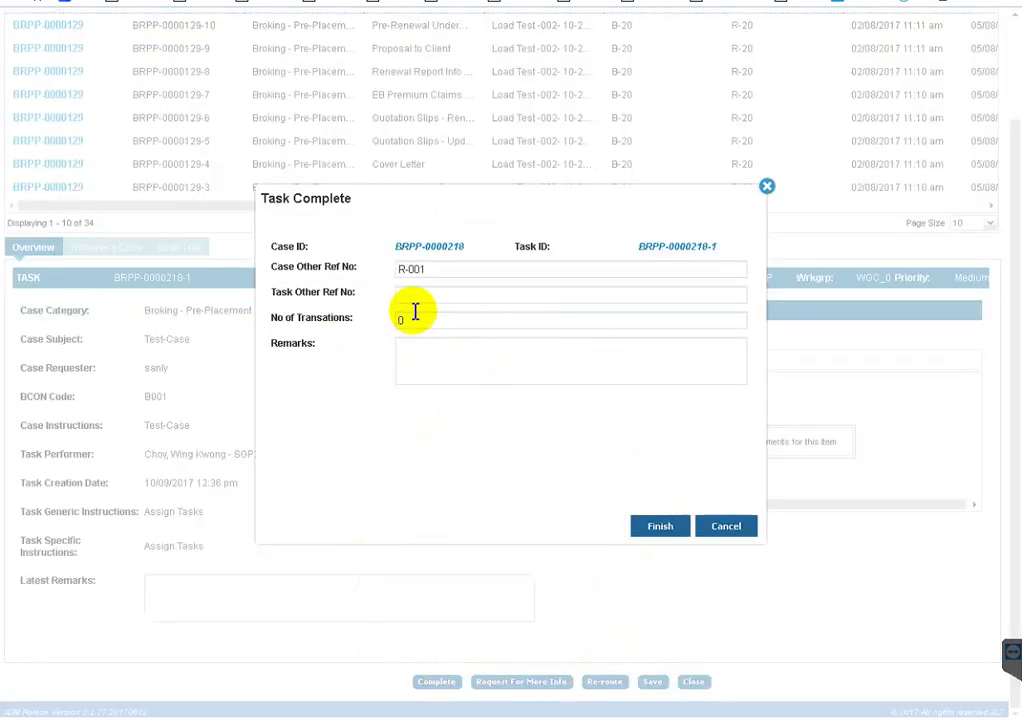
pyautogui.click(415, 295)
pyautogui.write('1')
pyautogui.press('Tab')
pyautogui.write('1')
pyautogui.press('Tab')
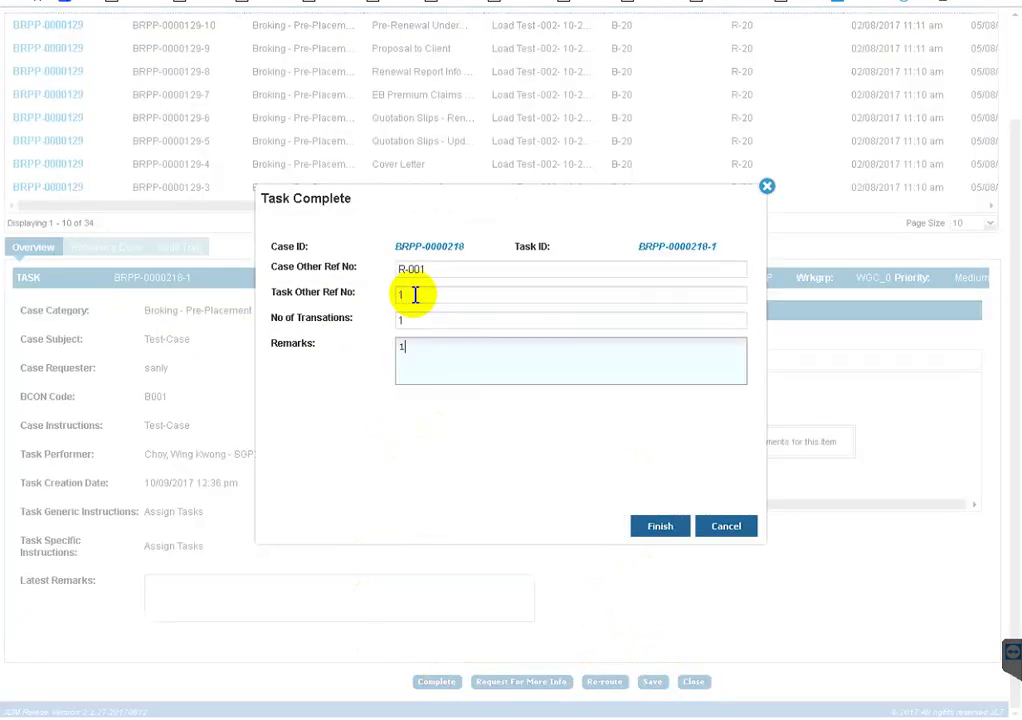
pyautogui.write('1')
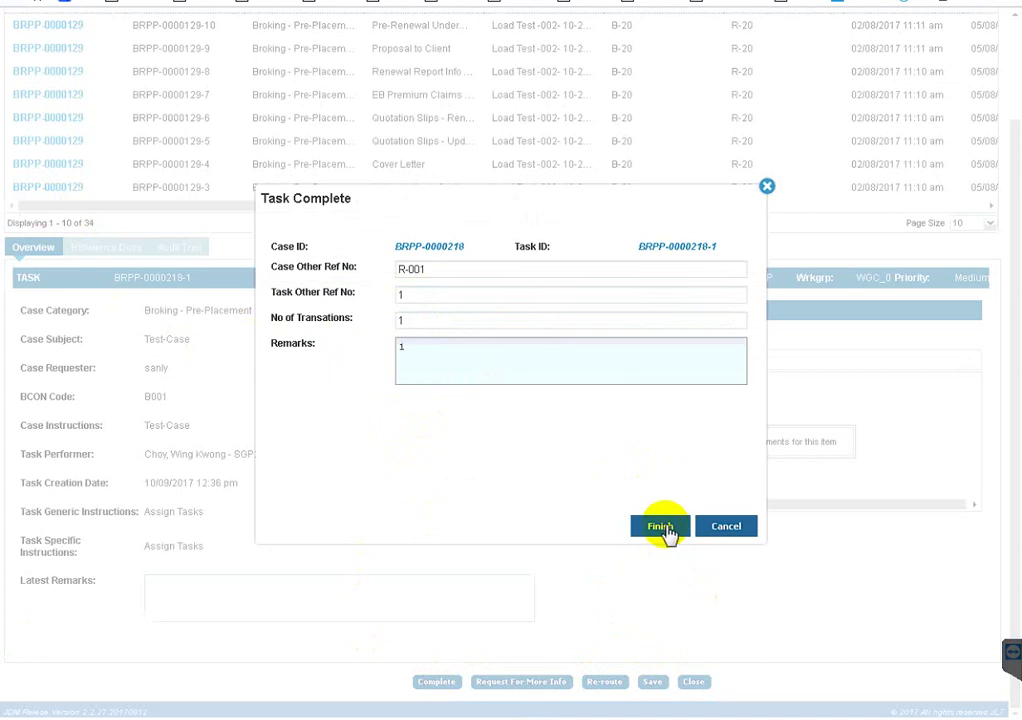
pyautogui.click(664, 530)
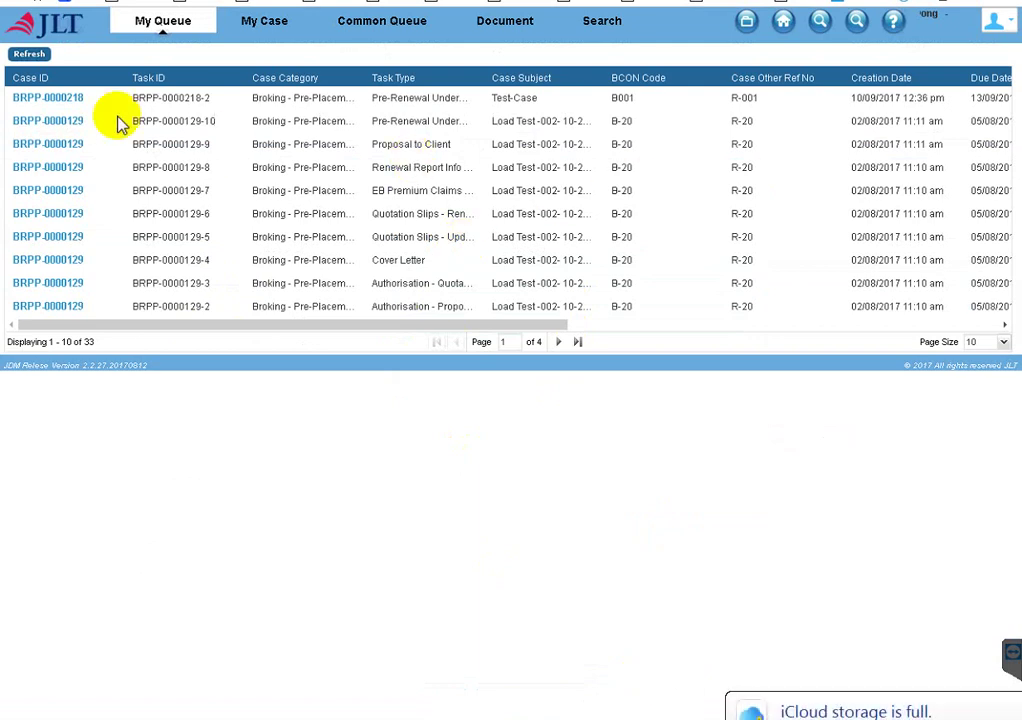
# Open task BRPP-0000218-2 and acquire it for processing.
pyautogui.click(66, 103)
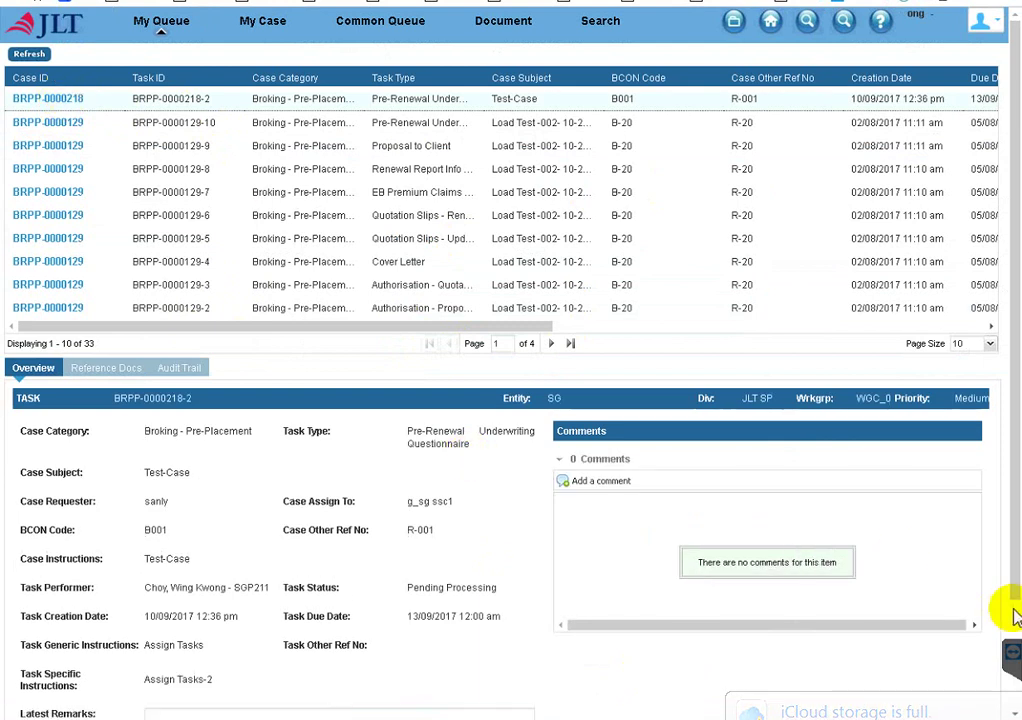
pyautogui.scroll(-3, 1010, 611)
pyautogui.click(549, 683)
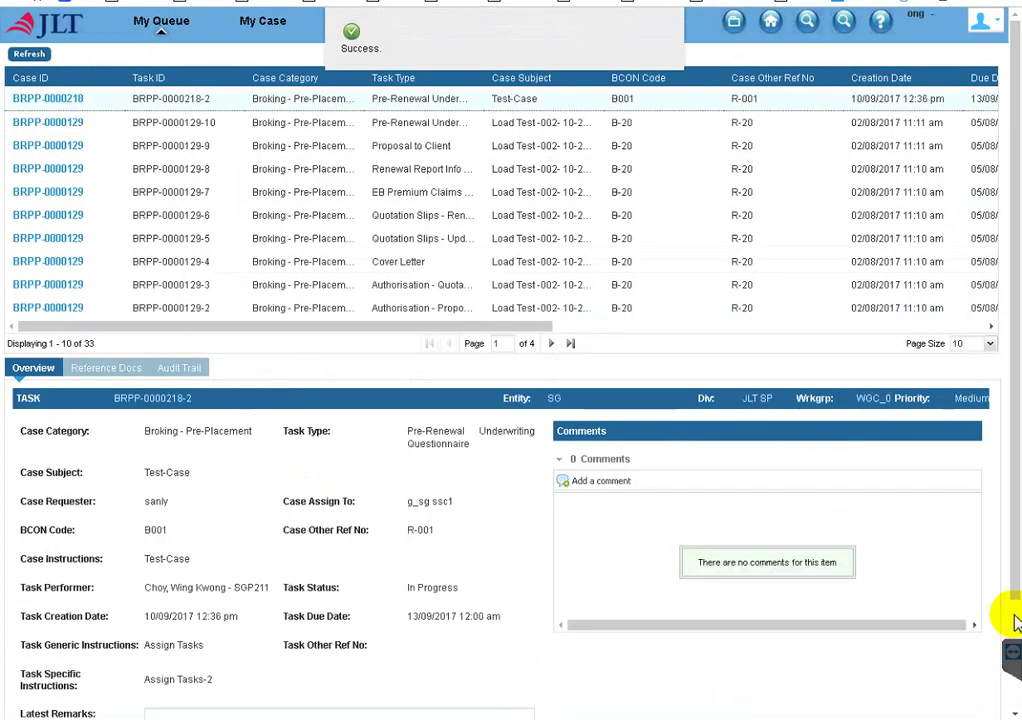
pyautogui.scroll(-3, 1015, 616)
# Complete task BRPP-0000218-2 with Task Other Ref No, No of Transactions and Remarks all 2.
pyautogui.click(433, 685)
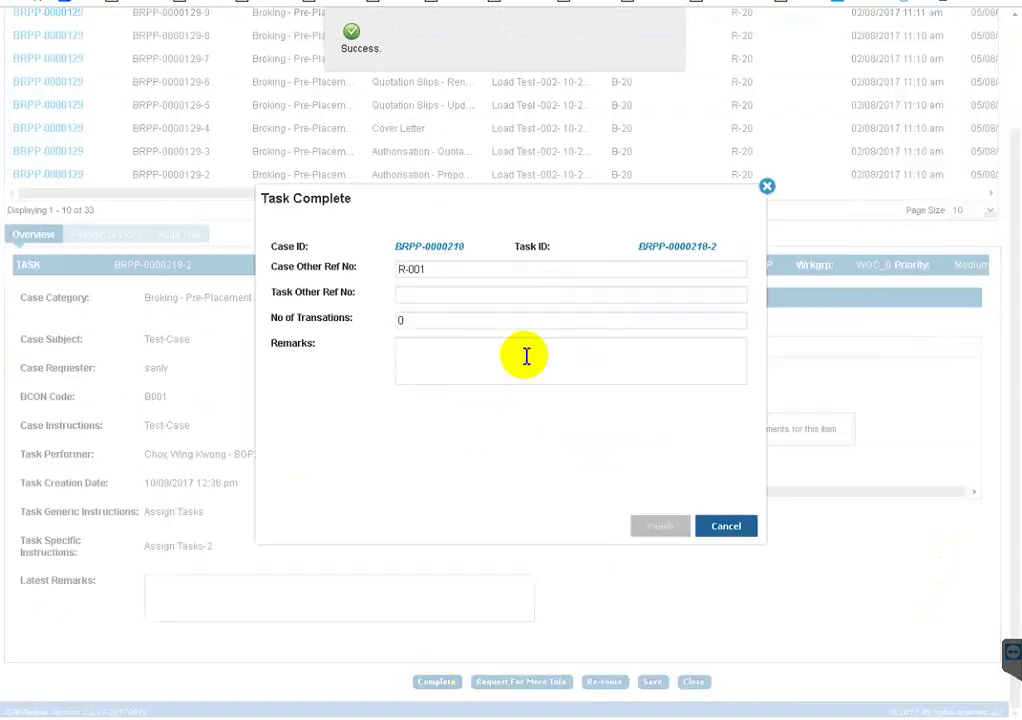
pyautogui.click(424, 291)
pyautogui.write('2')
pyautogui.press('Tab')
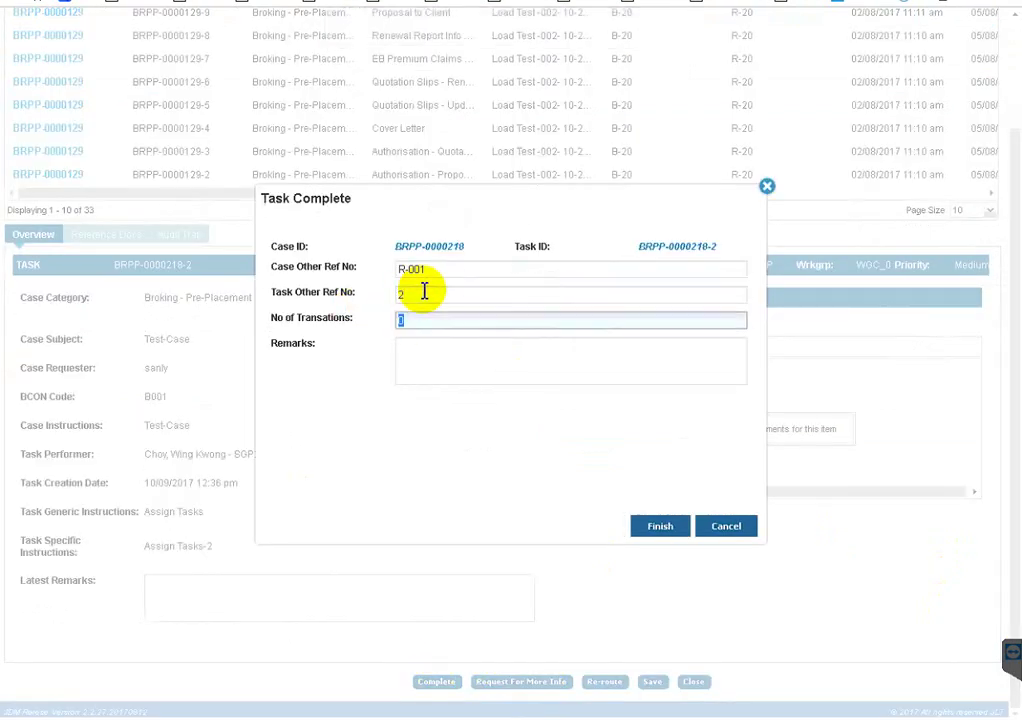
pyautogui.write('2')
pyautogui.press('Tab')
pyautogui.write('2')
pyautogui.click(662, 530)
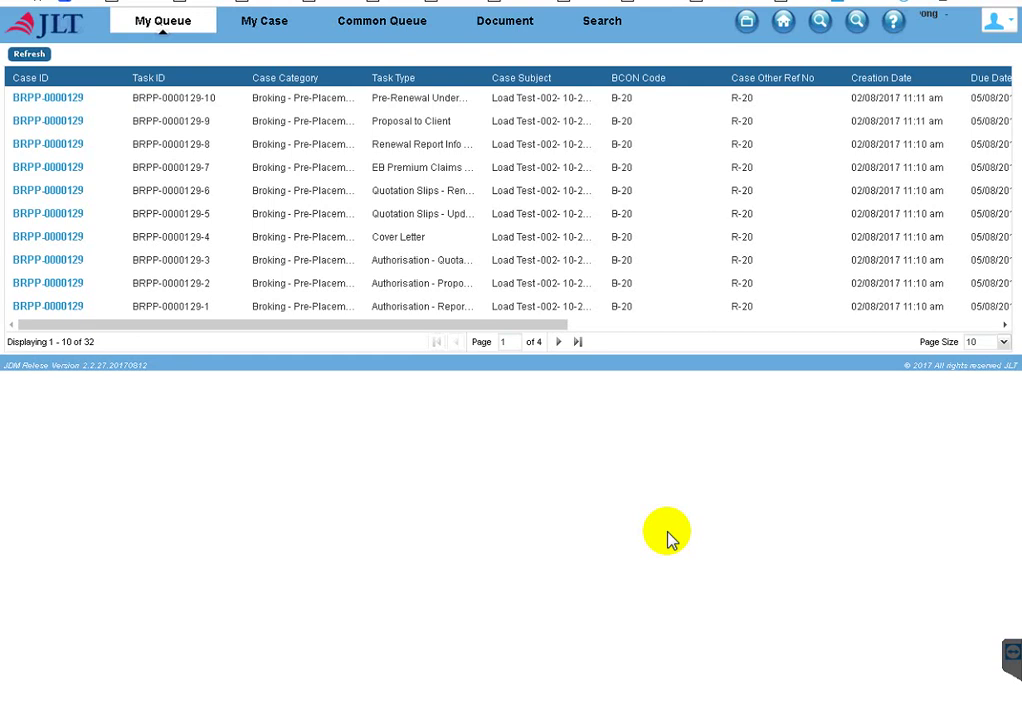
# Sign out of the processor account and attempt login with the requester's username and password.
pyautogui.click(995, 22)
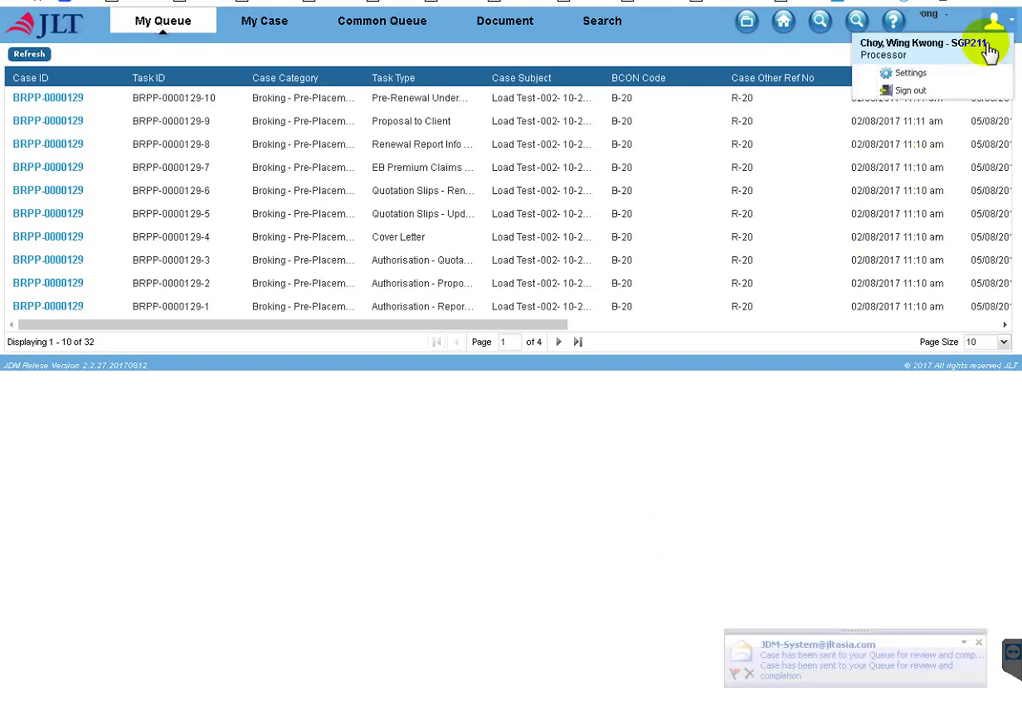
pyautogui.click(912, 91)
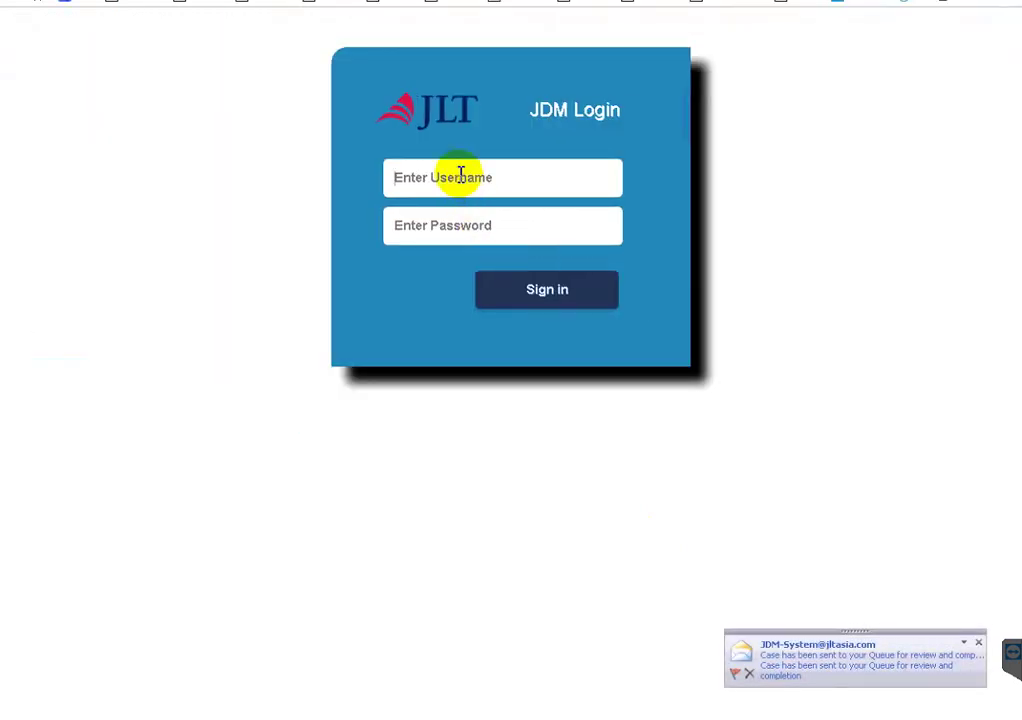
pyautogui.write('sanly')
pyautogui.press('Tab')
pyautogui.write('••')
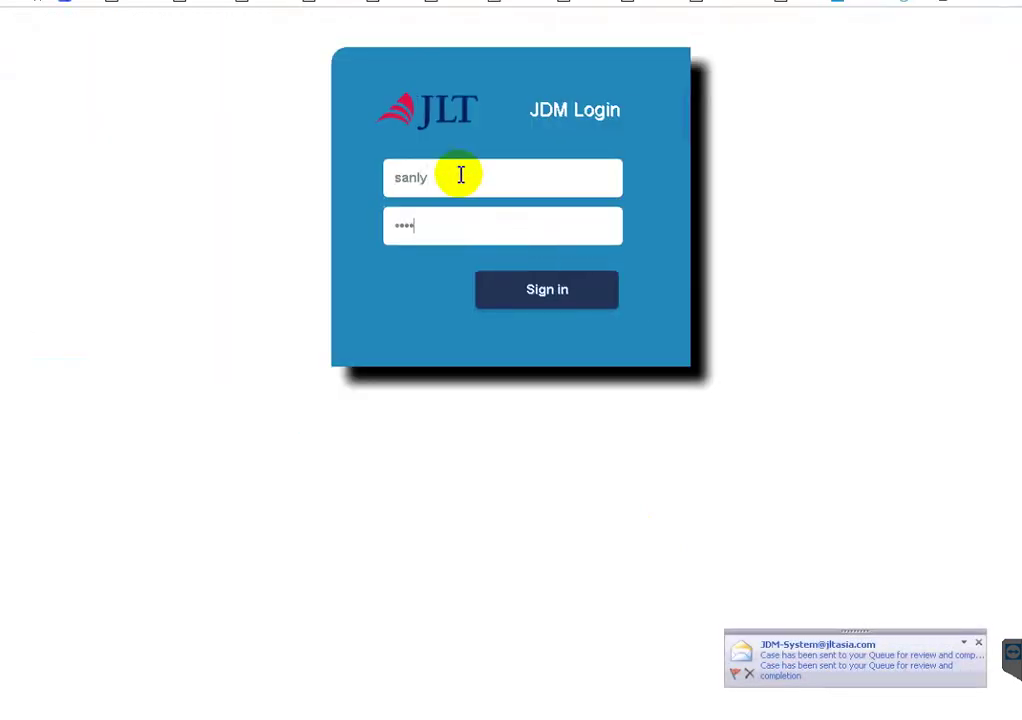
pyautogui.click(537, 291)
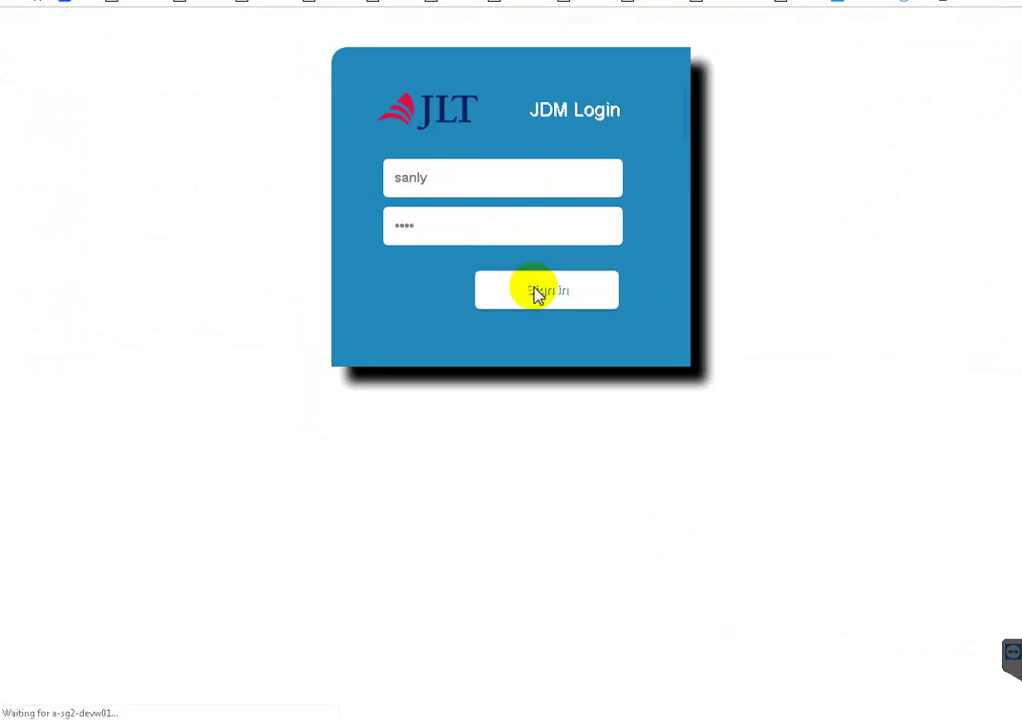
# Retry the requester login after the failed attempt and go to My Case.
pyautogui.click(406, 197)
pyautogui.write('sanl')
pyautogui.write('y')
pyautogui.press('Tab')
pyautogui.write('***')
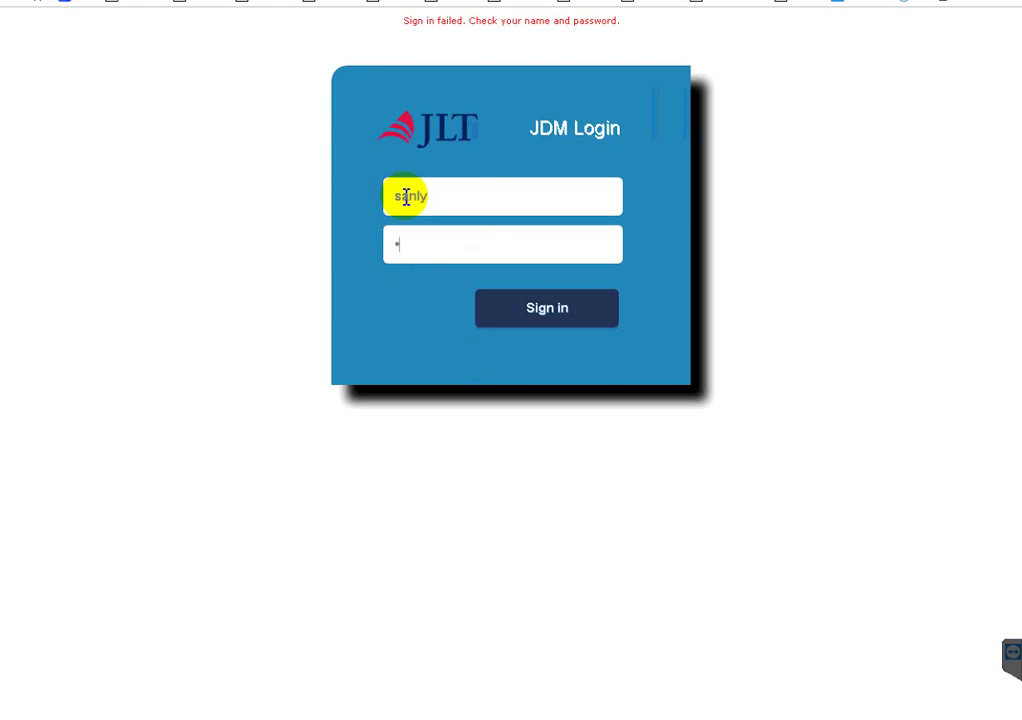
pyautogui.press('Return')
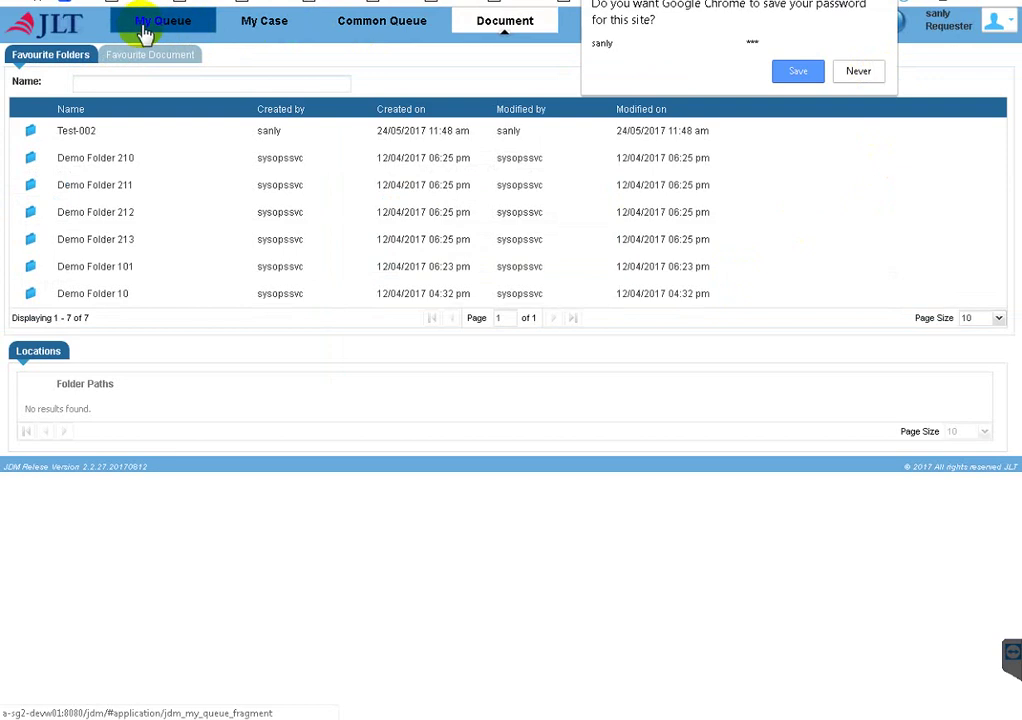
pyautogui.click(250, 22)
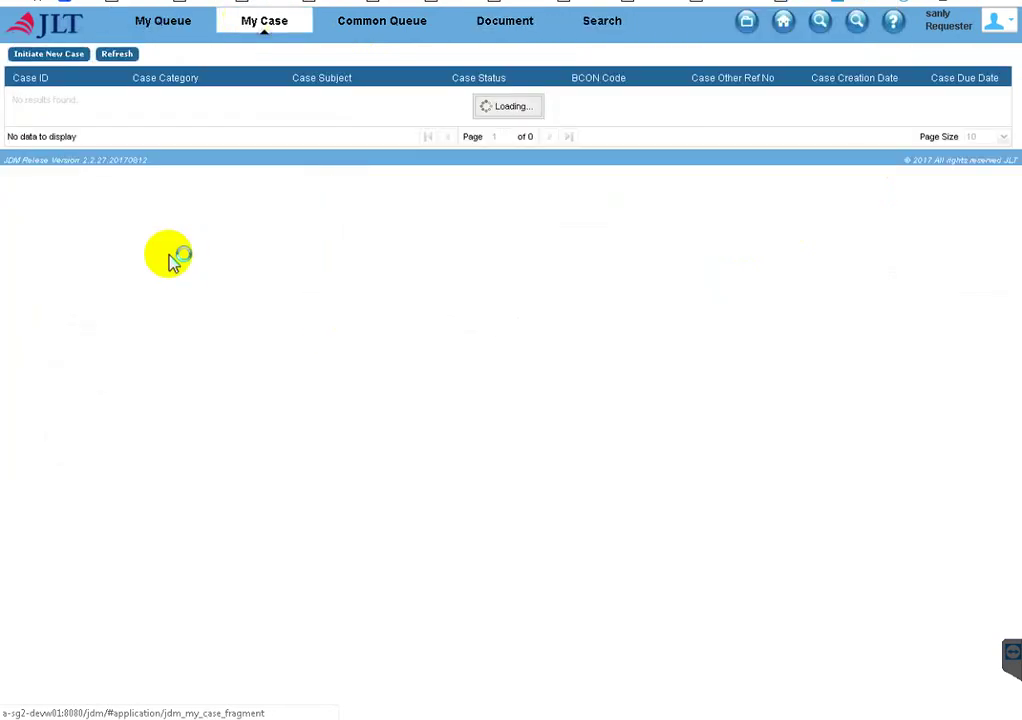
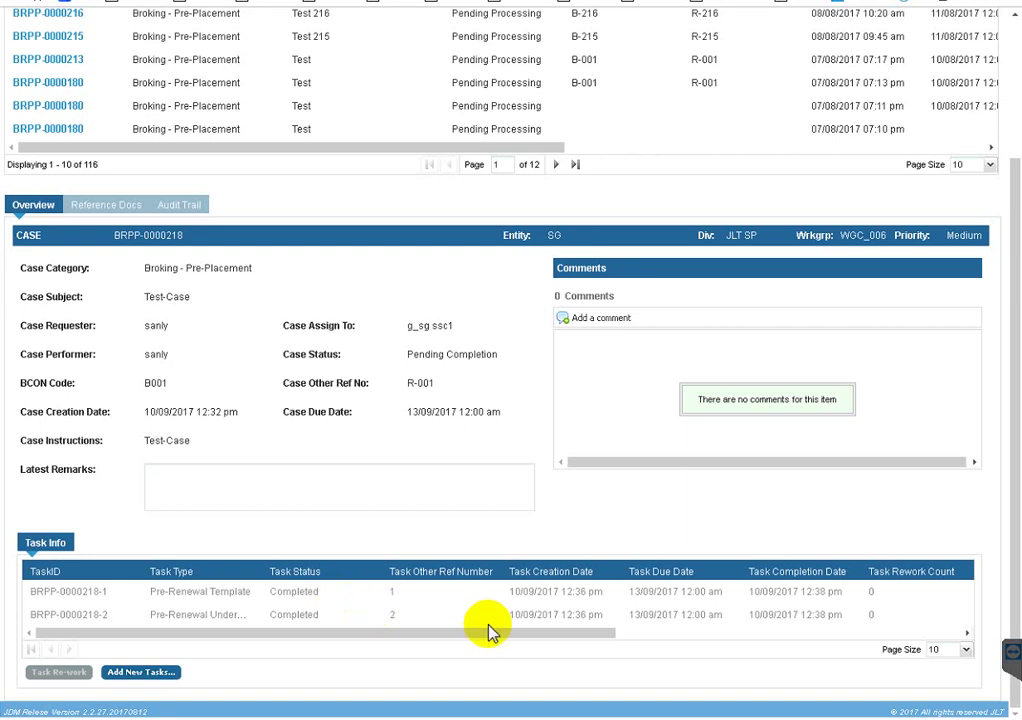
# Browse BRPP-0000218's Task Info columns from TaskID to Task Remarks, then show My Queue.
pyautogui.moveTo(486, 634); pyautogui.dragTo(719, 633)
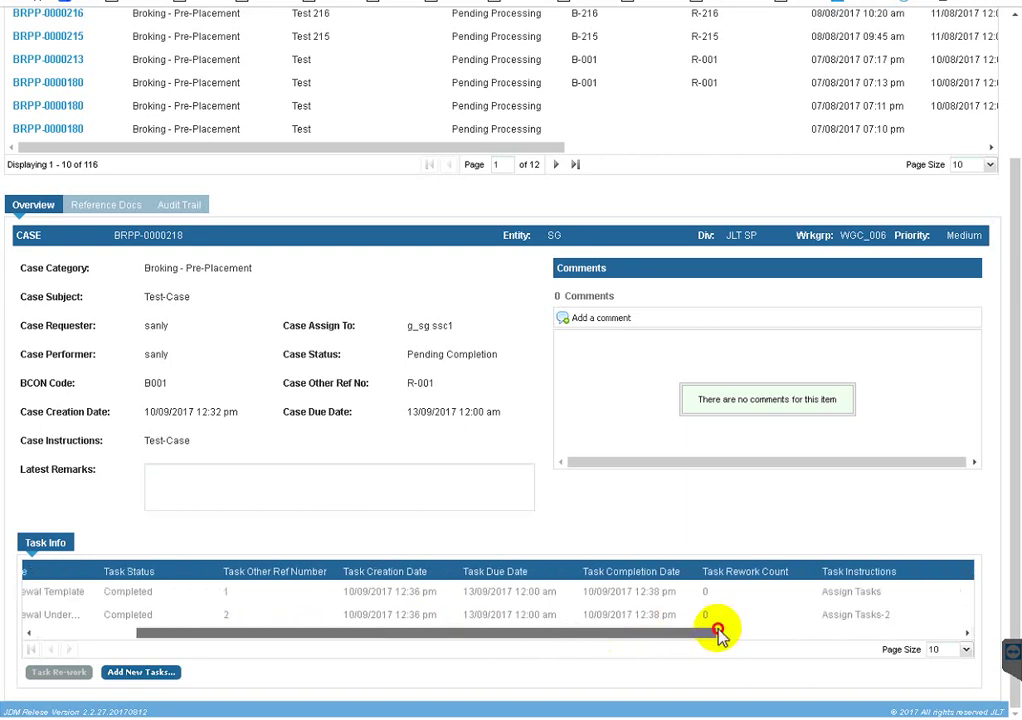
pyautogui.click(777, 633)
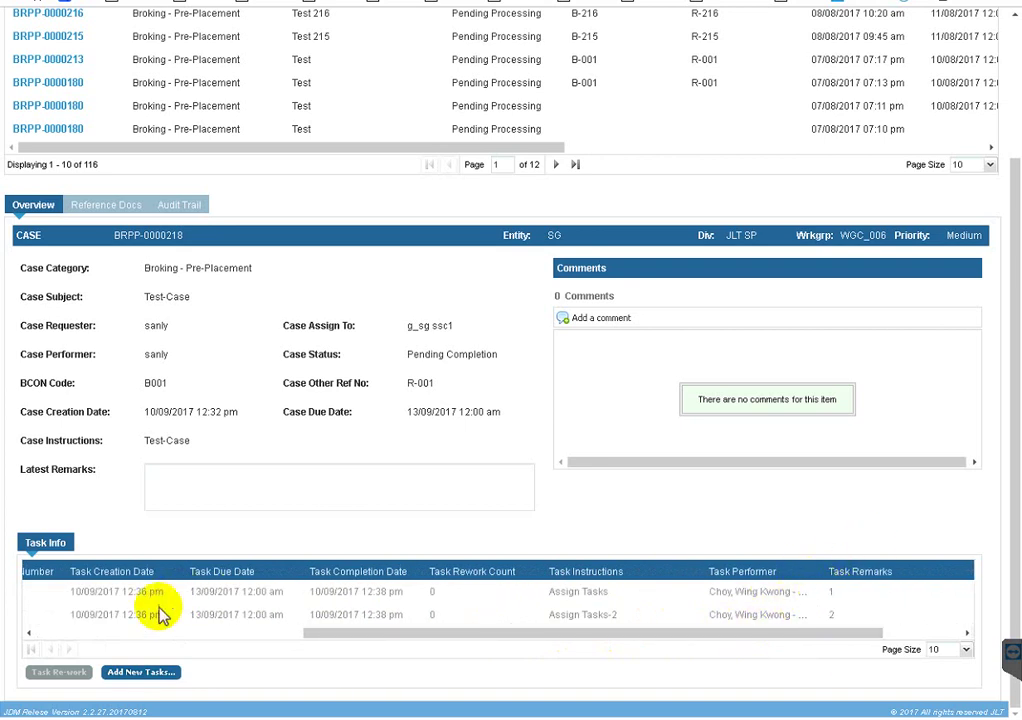
pyautogui.click(66, 633)
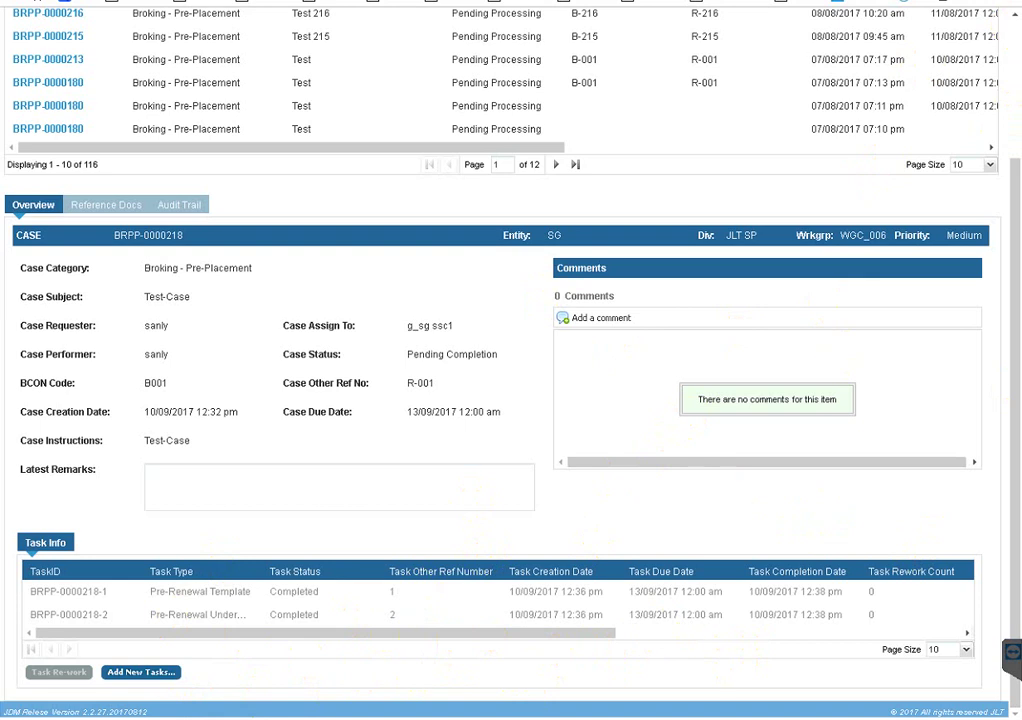
pyautogui.scroll(3, 244, 96)
pyautogui.click(160, 22)
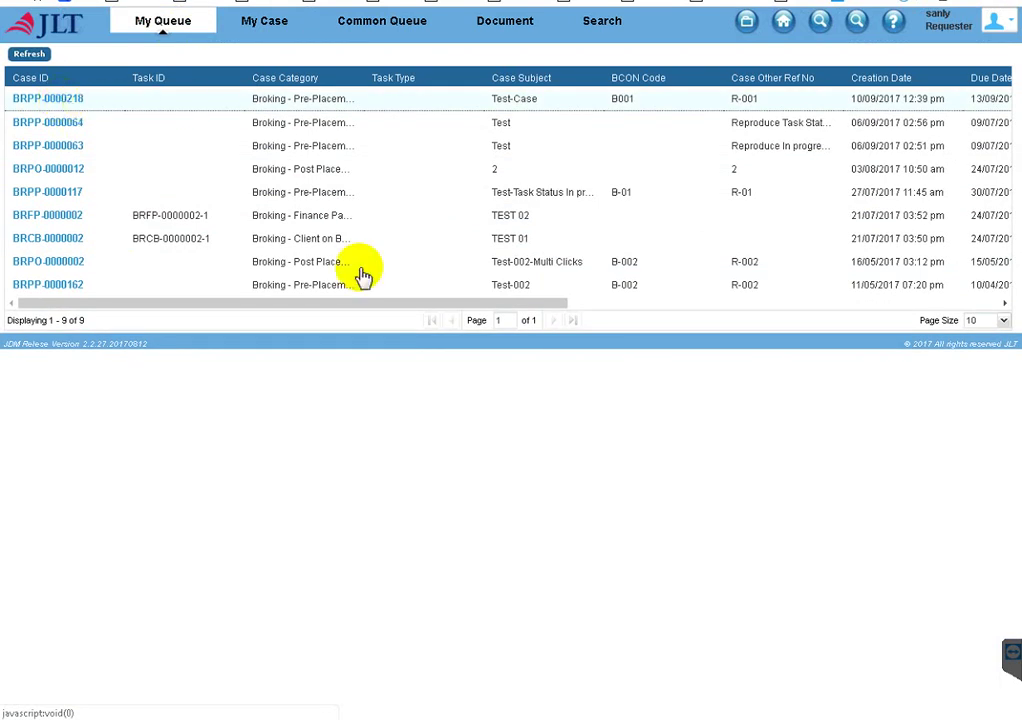
# Open case BRPP-0000218 and complete it with the remark 'Case Completed'.
pyautogui.click(60, 99)
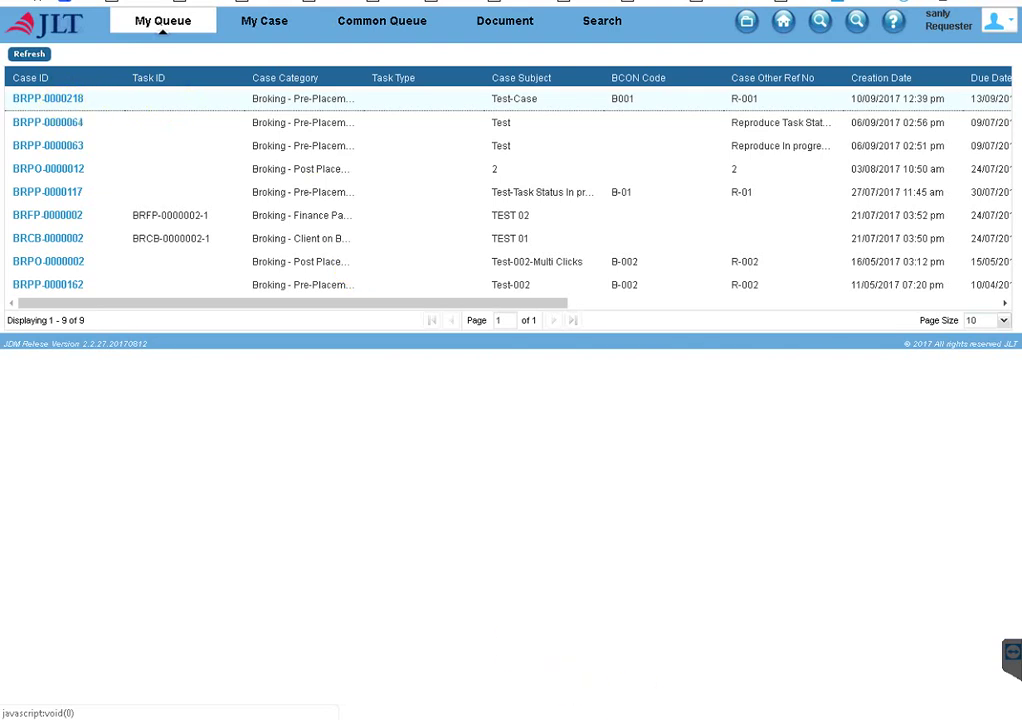
pyautogui.scroll(-2, 1015, 587)
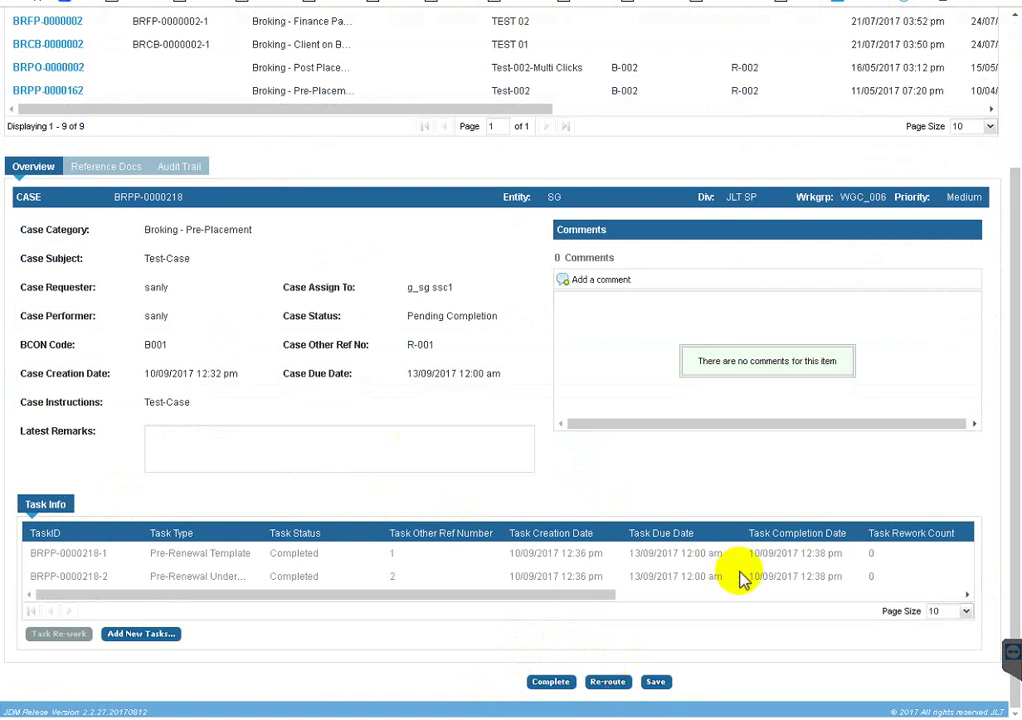
pyautogui.click(551, 683)
pyautogui.click(440, 292)
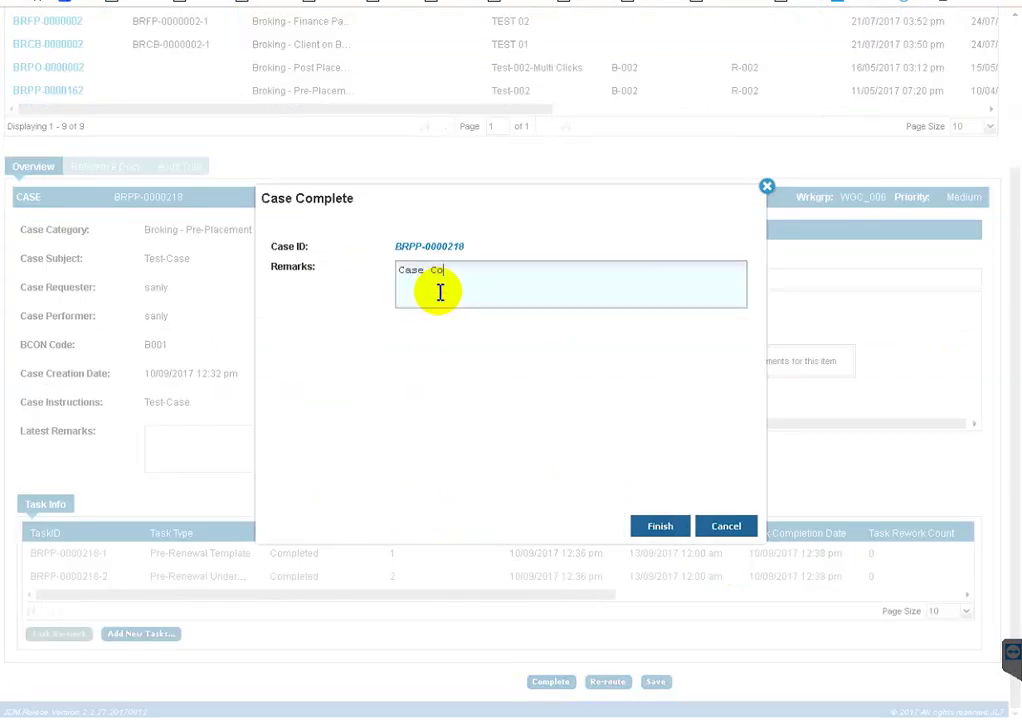
pyautogui.write('Case Completed')
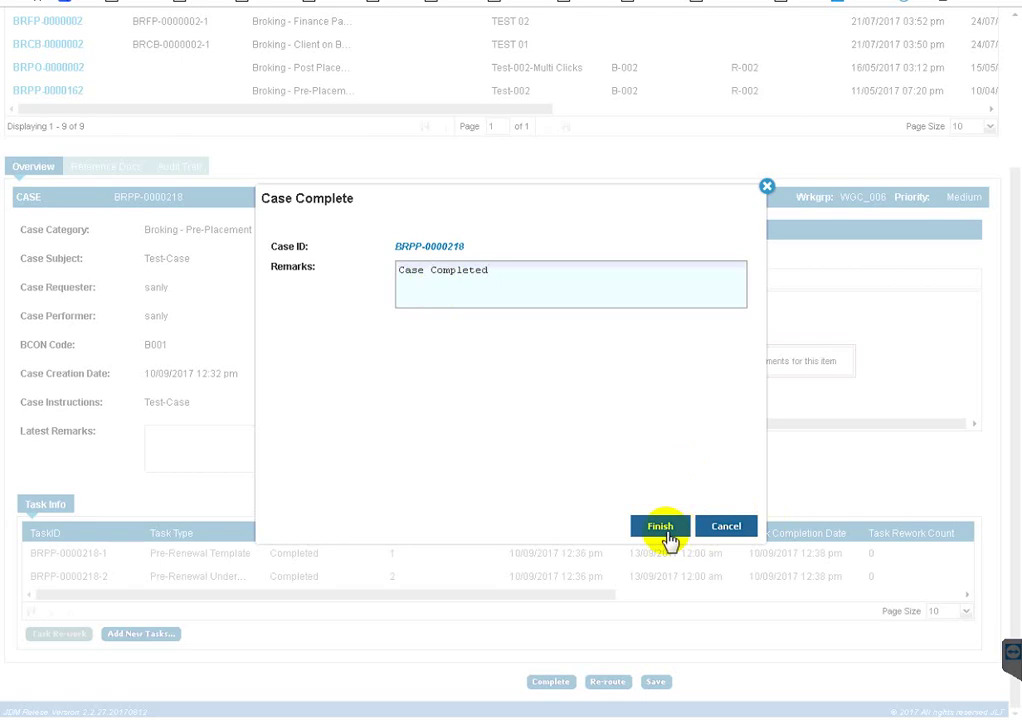
pyautogui.click(660, 527)
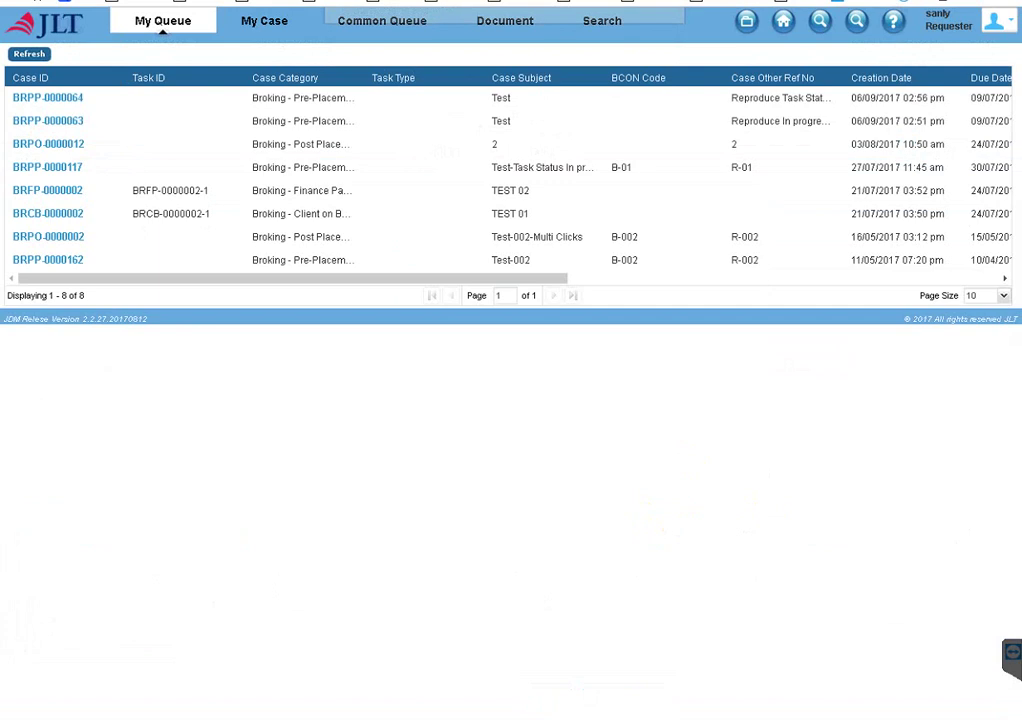
# Search all cases, open BRPP-0000218 and confirm its Status field reads Completed.
pyautogui.click(606, 30)
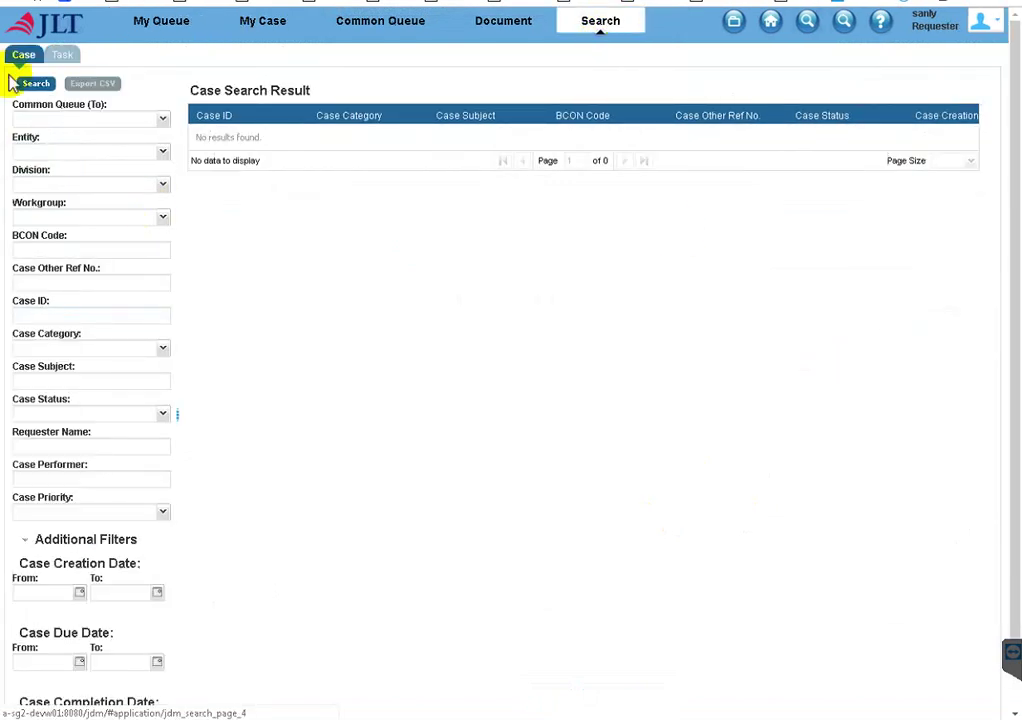
pyautogui.click(36, 84)
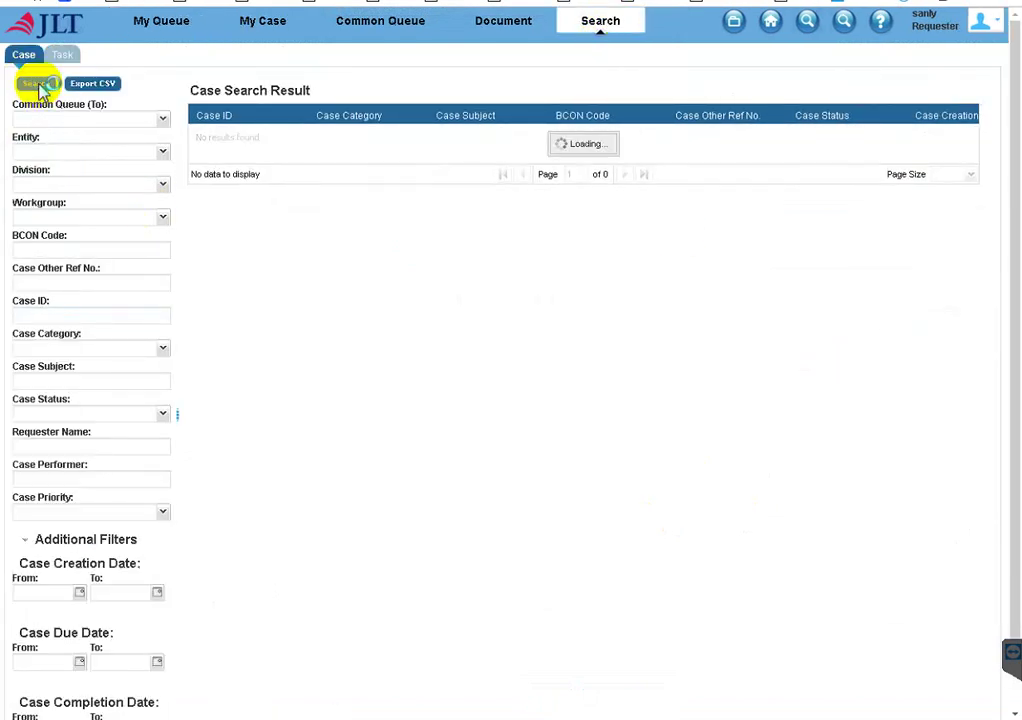
pyautogui.click(300, 143)
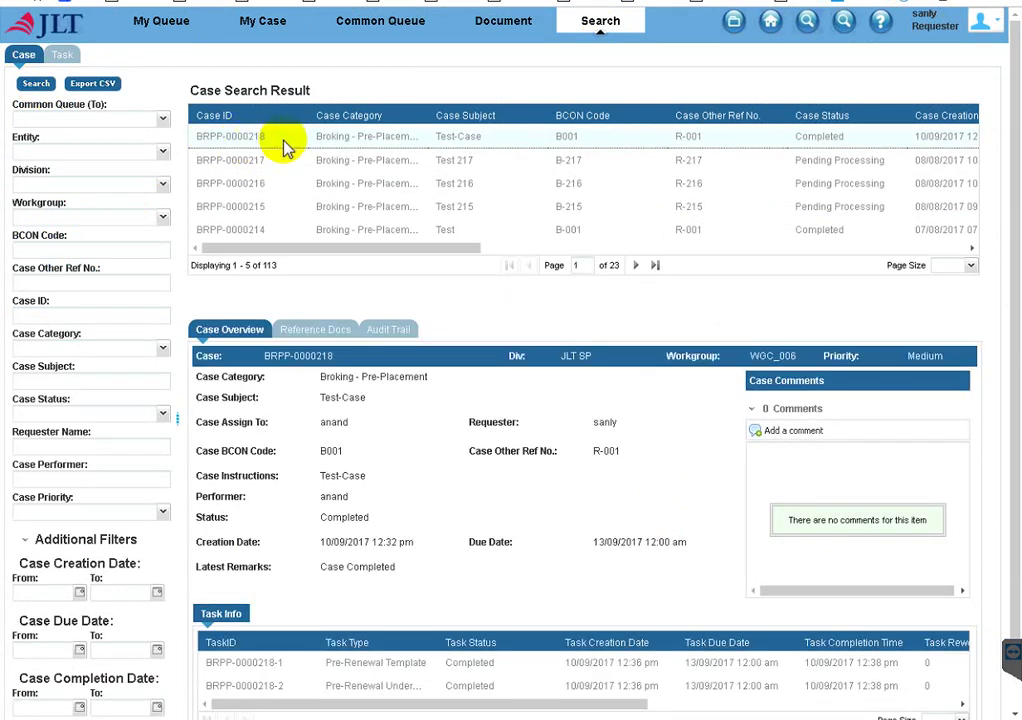
pyautogui.moveTo(1006, 432); pyautogui.dragTo(1004, 490)
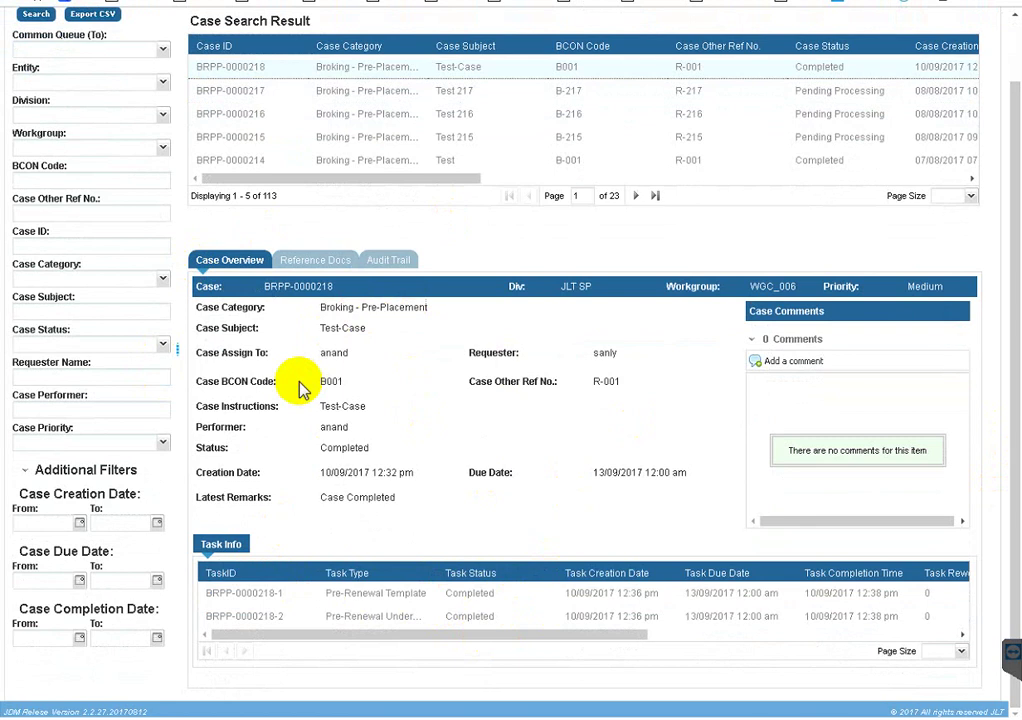
pyautogui.click(334, 447)
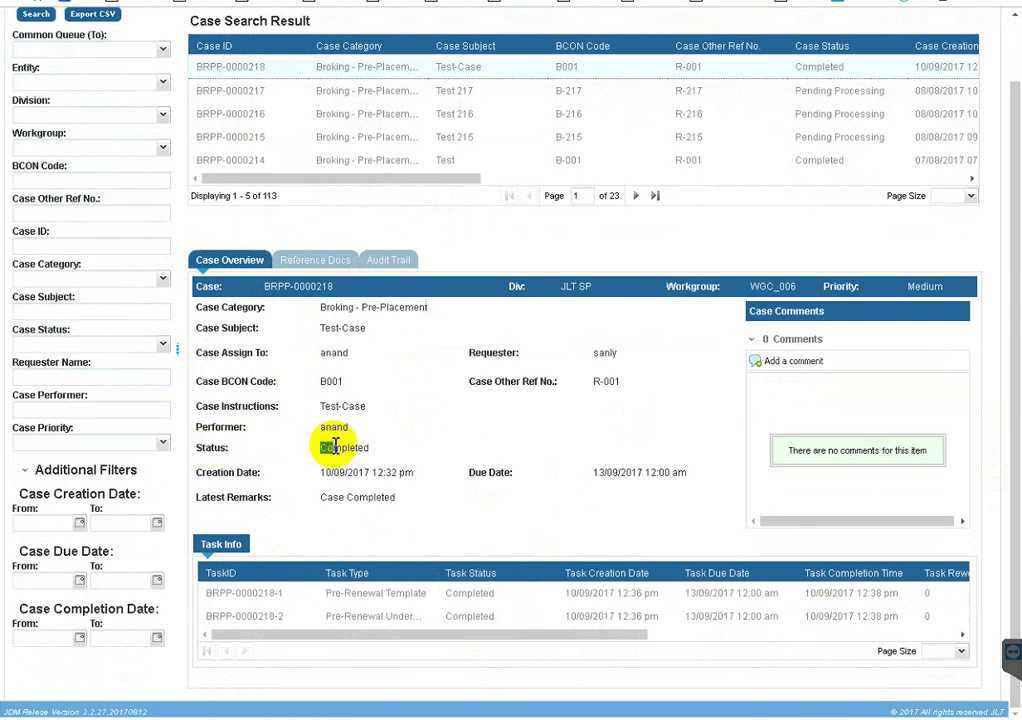
pyautogui.moveTo(336, 447); pyautogui.dragTo(358, 447)
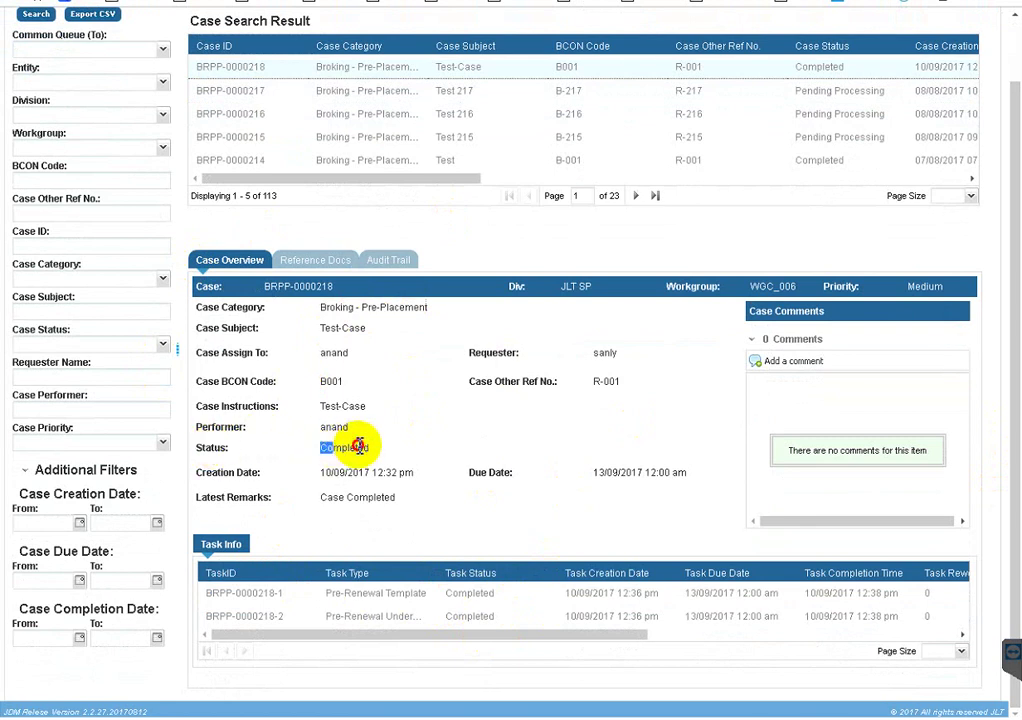
# View the audit trail and reference documents of case BRPP-0000218.
pyautogui.click(402, 262)
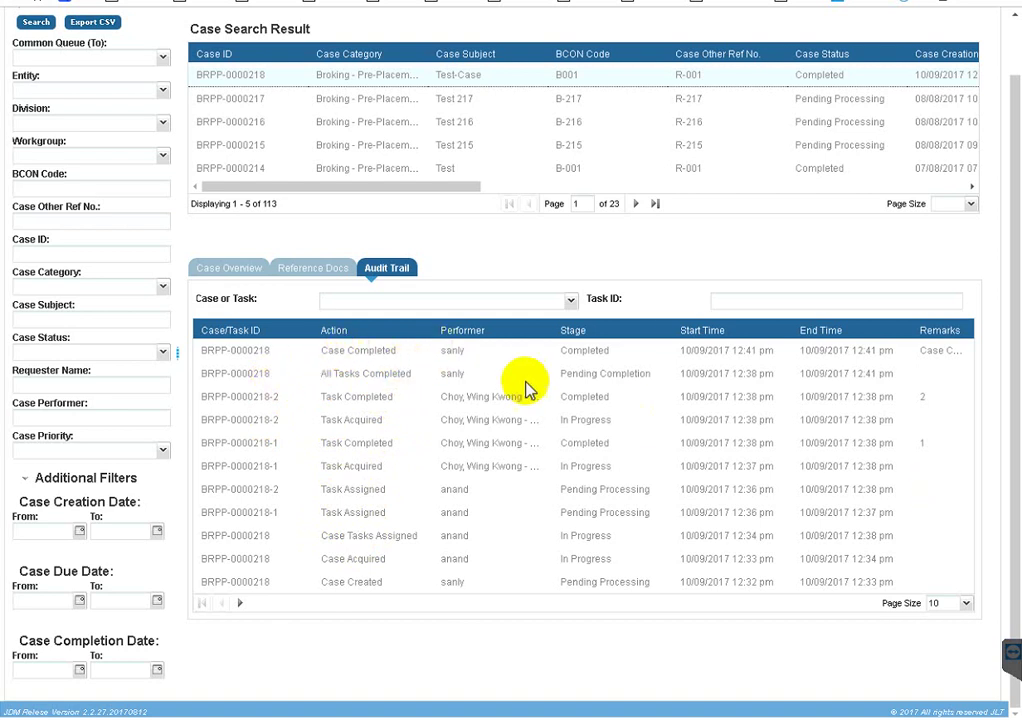
pyautogui.click(290, 278)
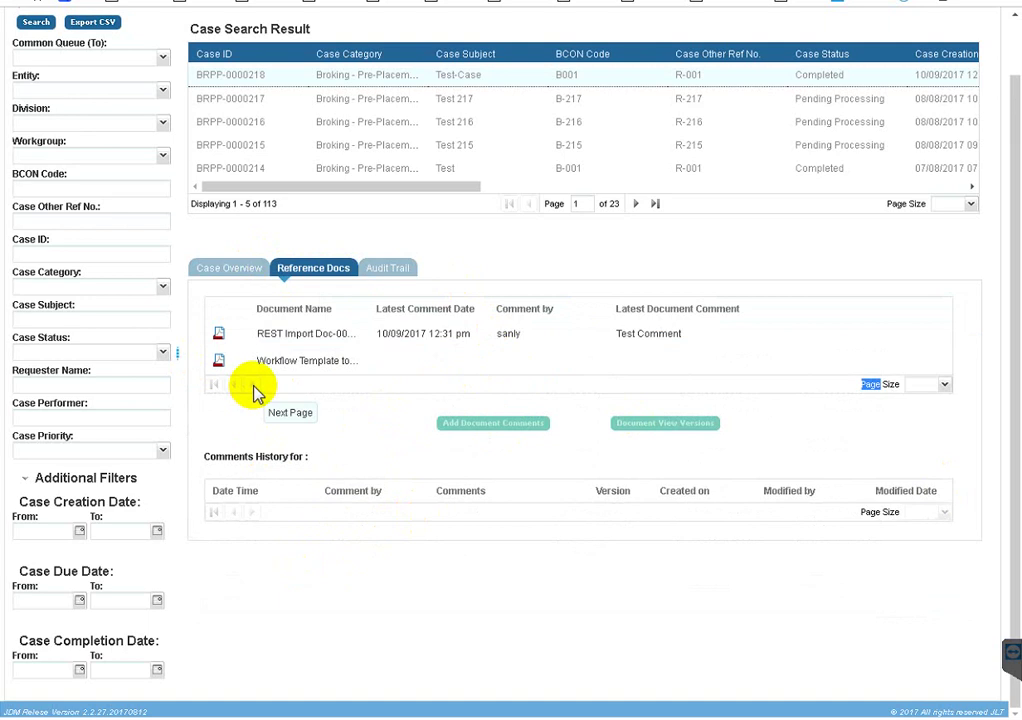
pyautogui.click(1015, 41)
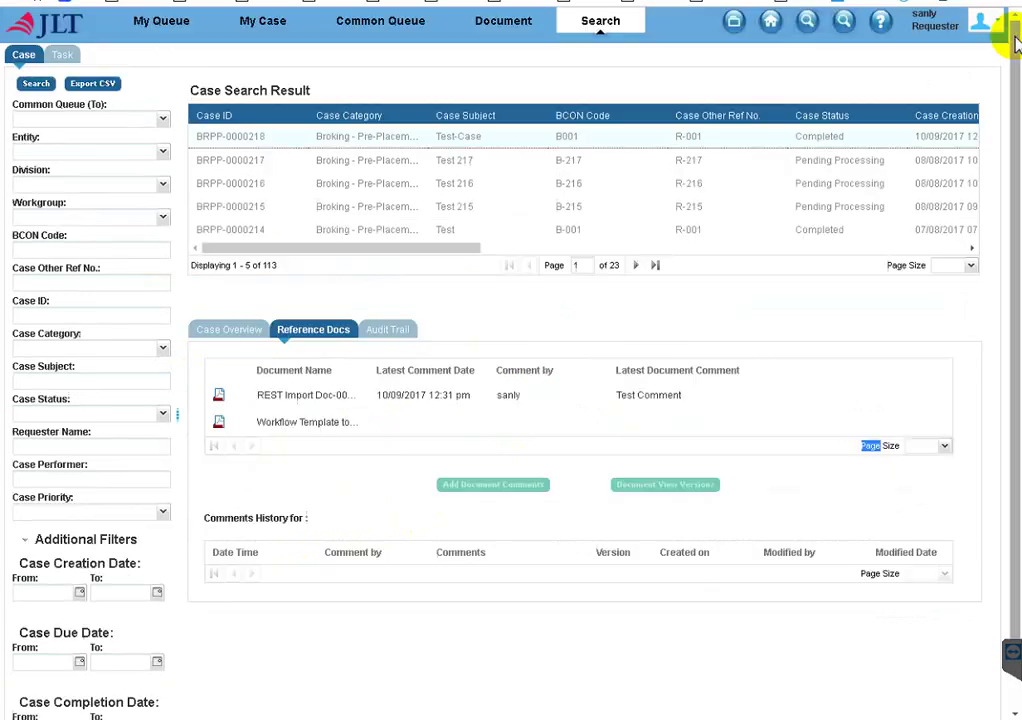
pyautogui.click(540, 718)
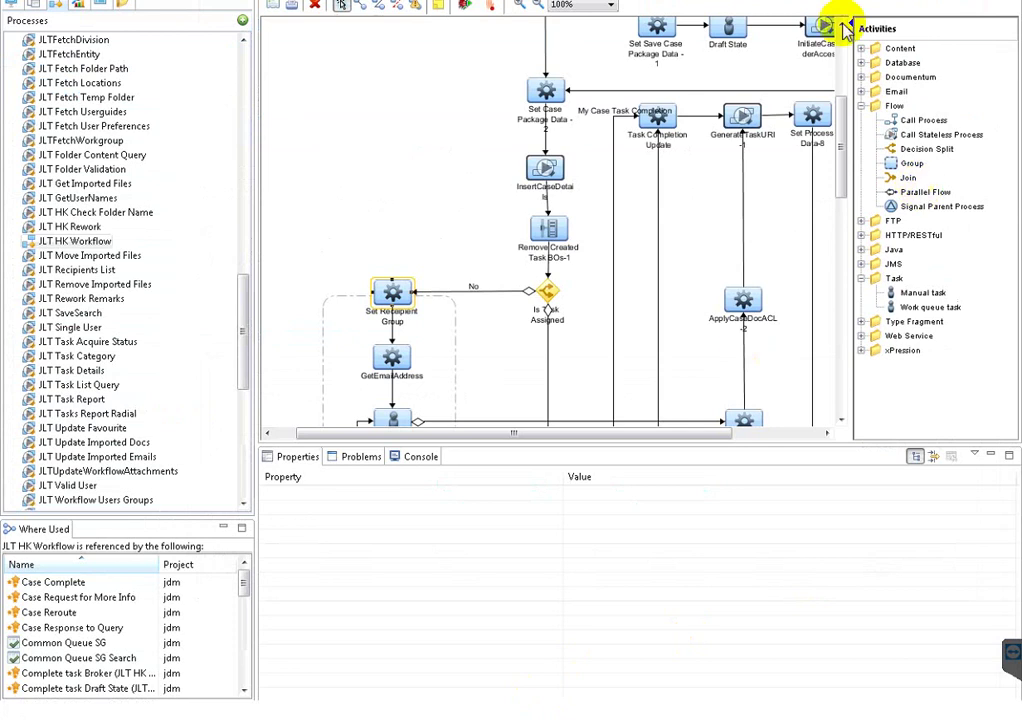
# Scroll through the JLT HK Workflow diagram and select Subworkflow to list where it's used.
pyautogui.click(843, 62)
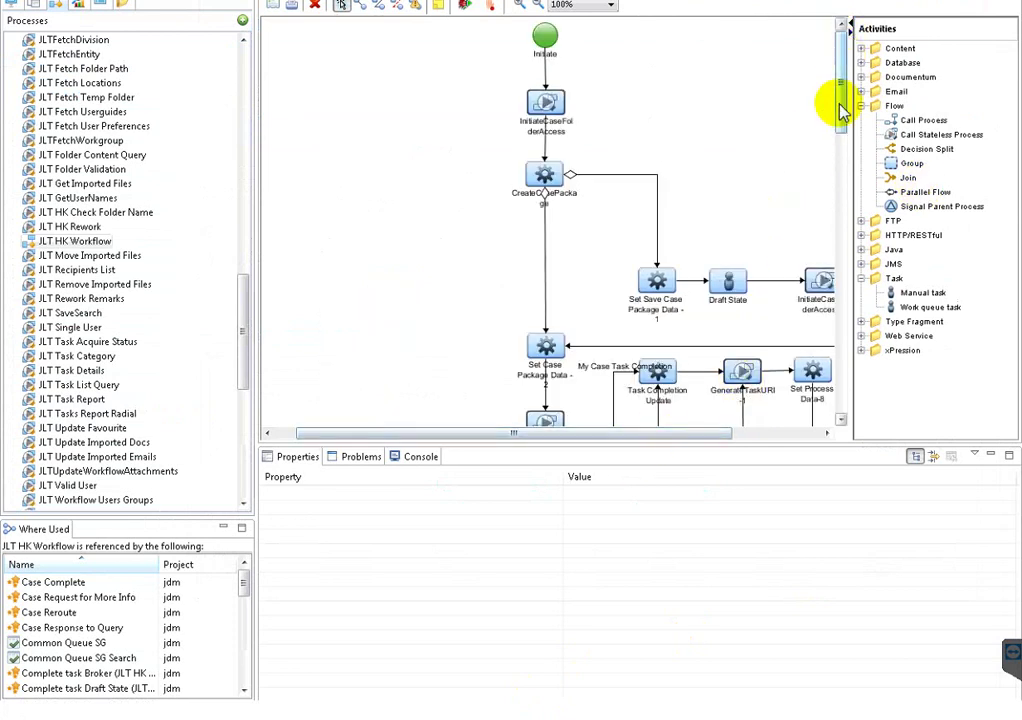
pyautogui.moveTo(841, 112); pyautogui.dragTo(855, 340)
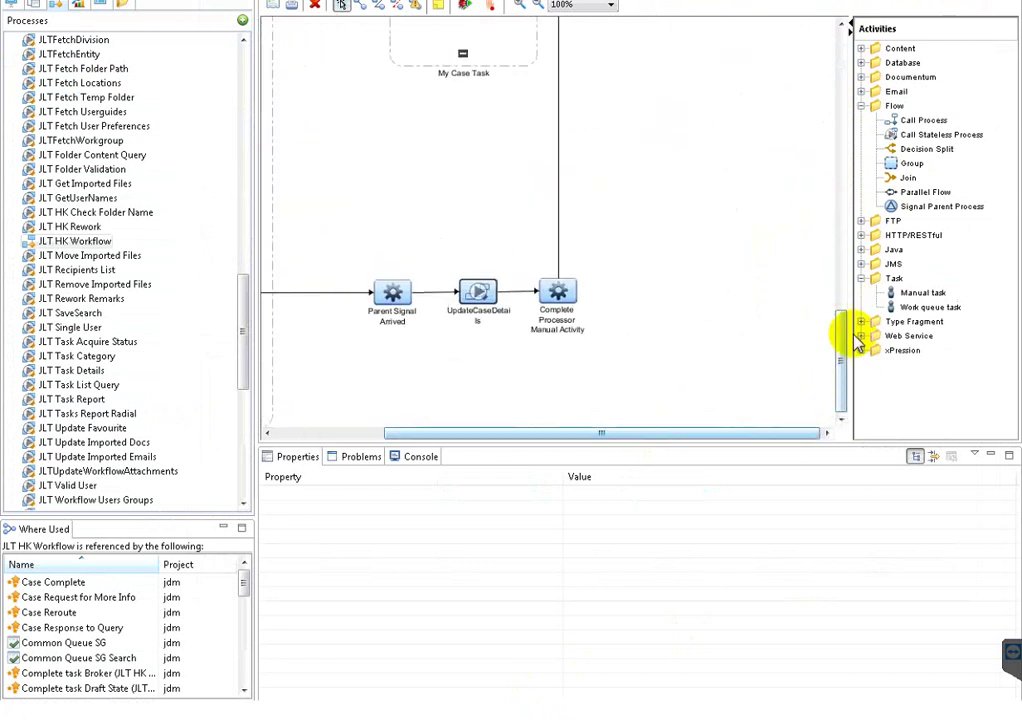
pyautogui.click(836, 60)
pyautogui.click(840, 64)
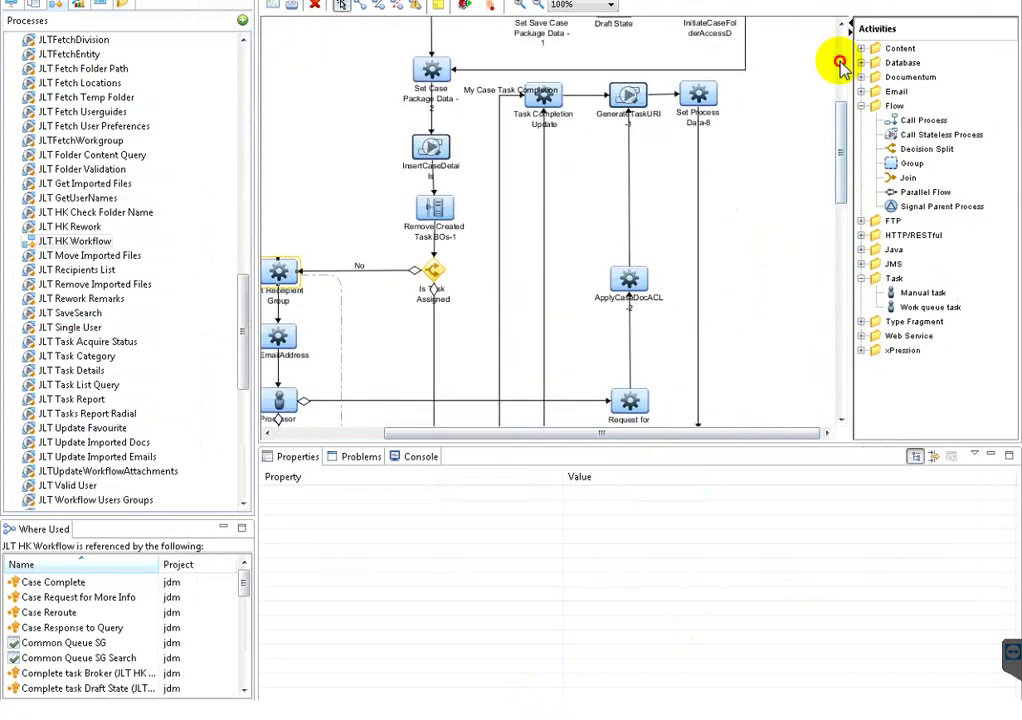
pyautogui.click(840, 64)
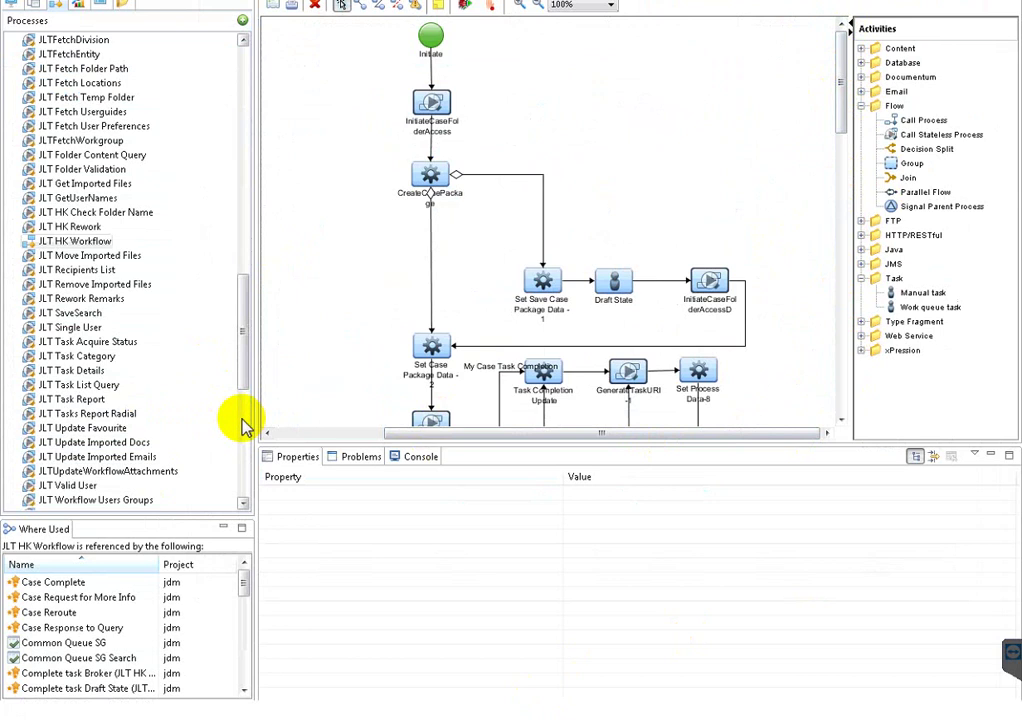
pyautogui.scroll(-10, 240, 425)
pyautogui.click(62, 400)
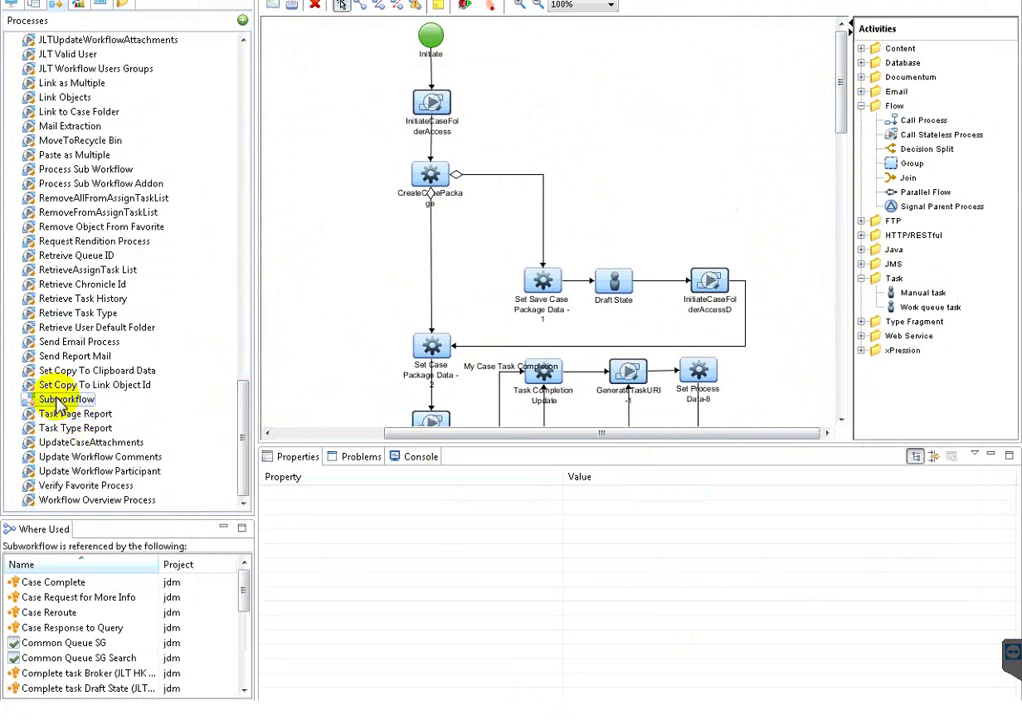
# Open the Subworkflow process diagram and browse its flow from Initiate to End.
pyautogui.doubleClick(62, 400)
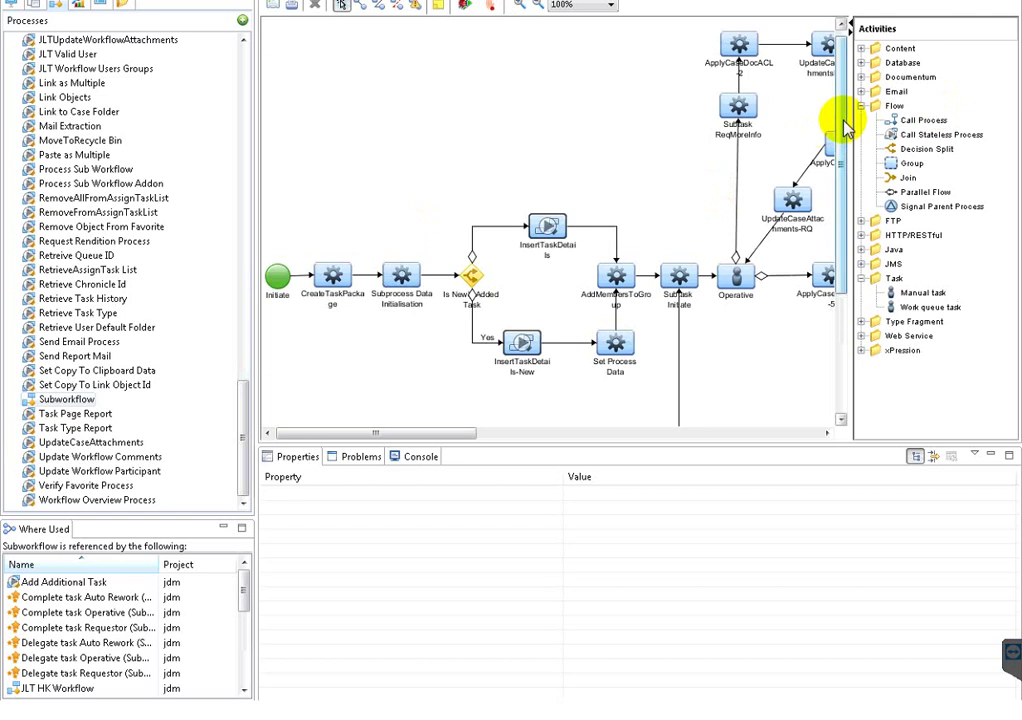
pyautogui.moveTo(843, 122); pyautogui.dragTo(849, 246)
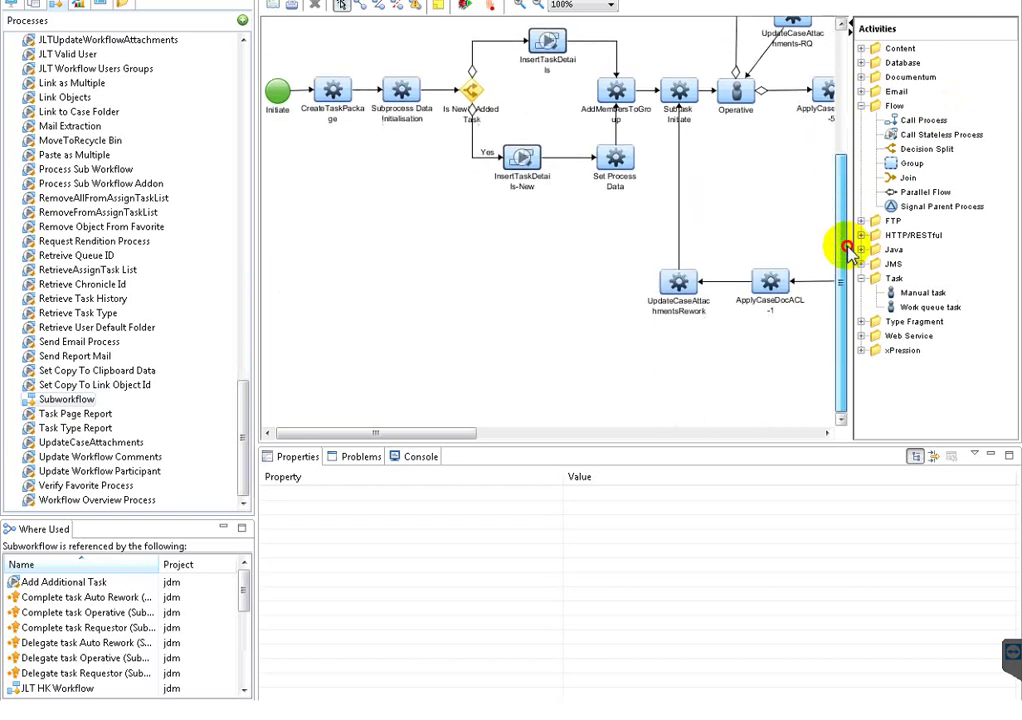
pyautogui.click(725, 433)
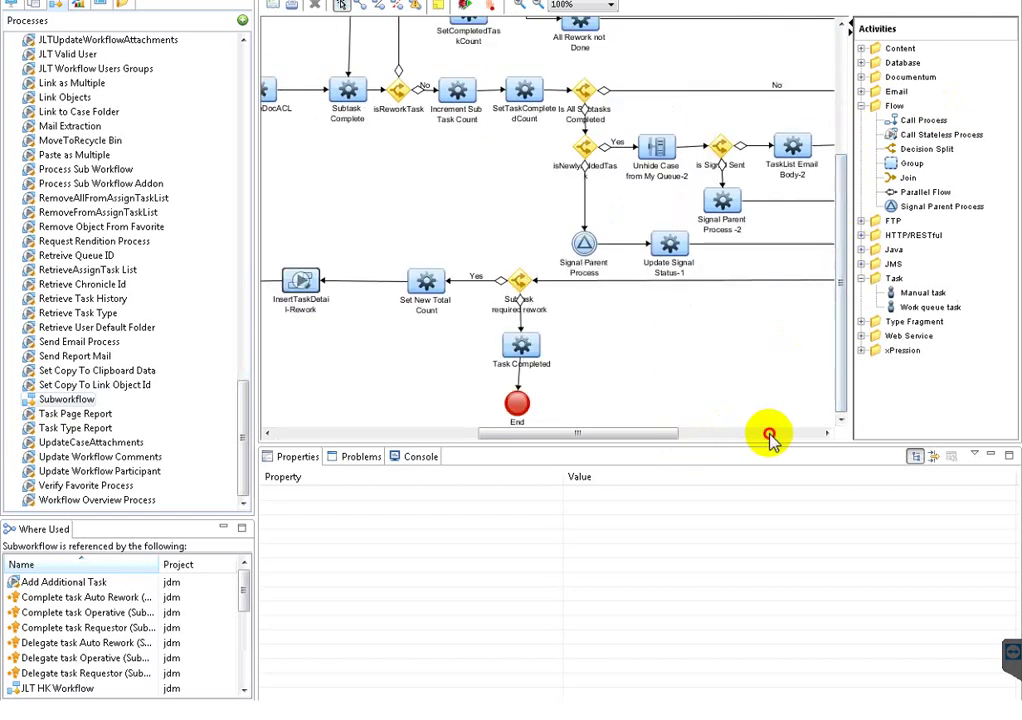
pyautogui.click(771, 433)
pyautogui.moveTo(849, 189); pyautogui.dragTo(849, 100)
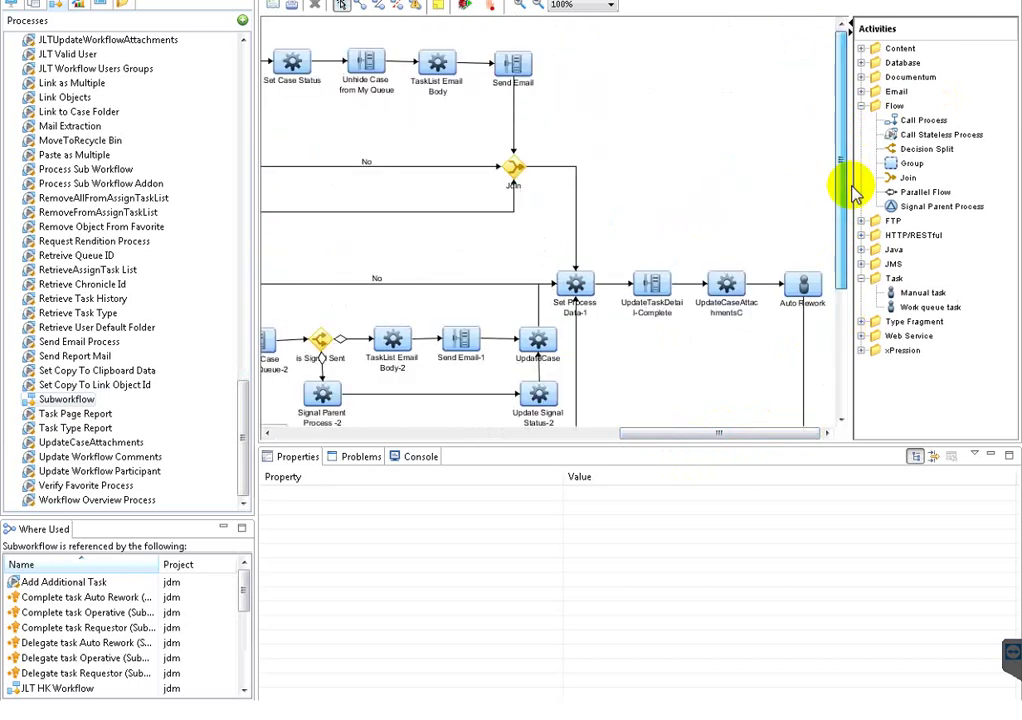
pyautogui.click(324, 434)
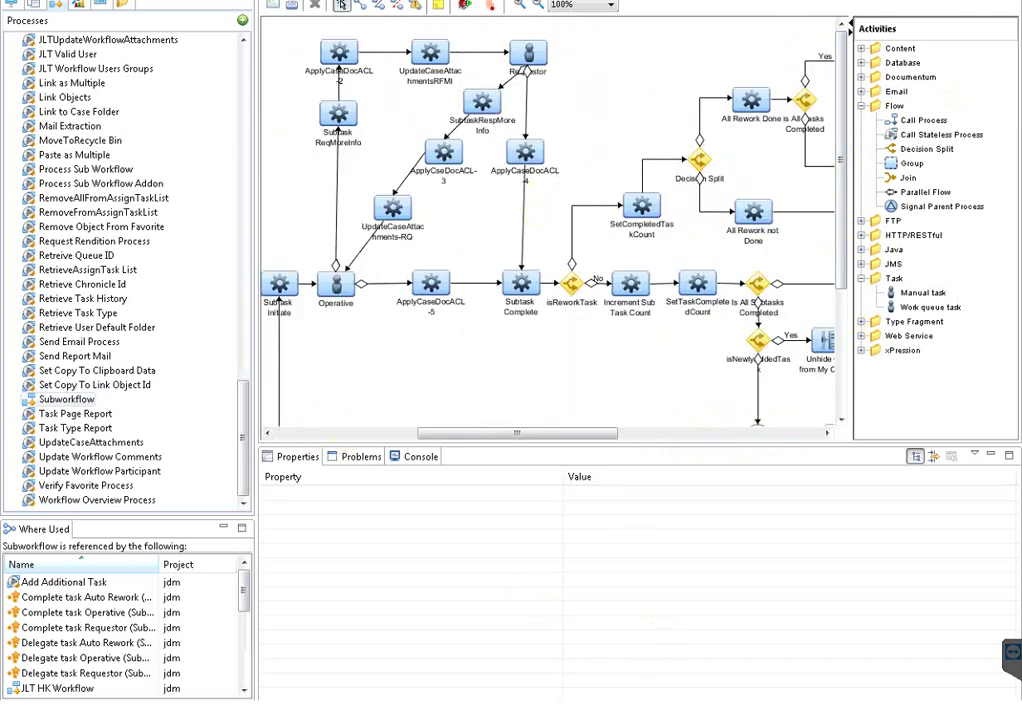
pyautogui.click(297, 437)
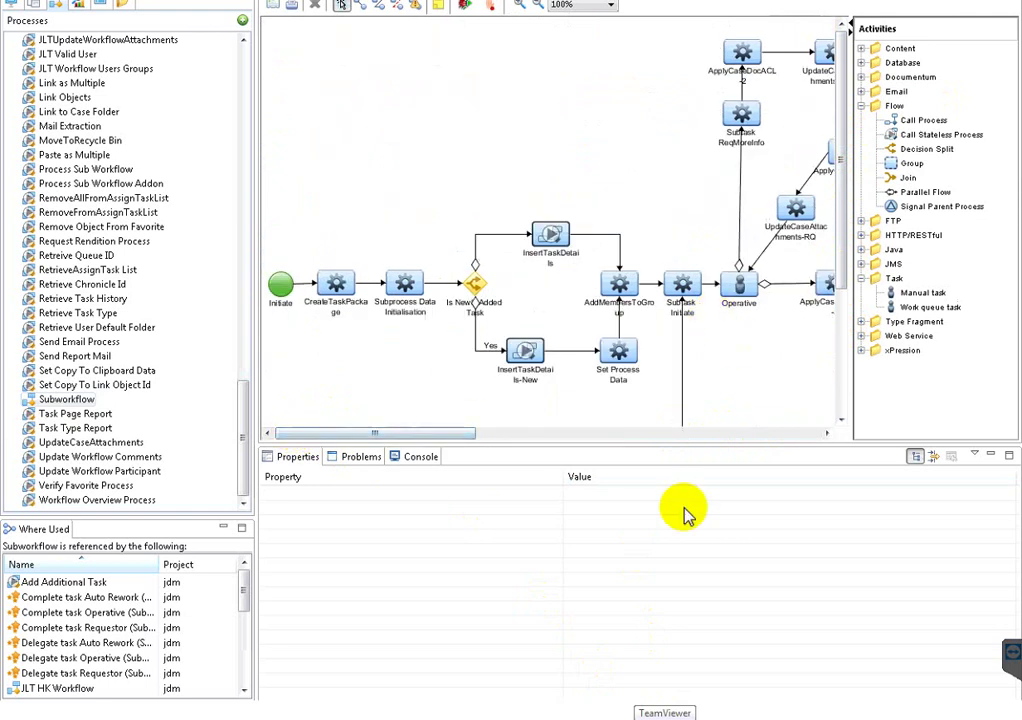